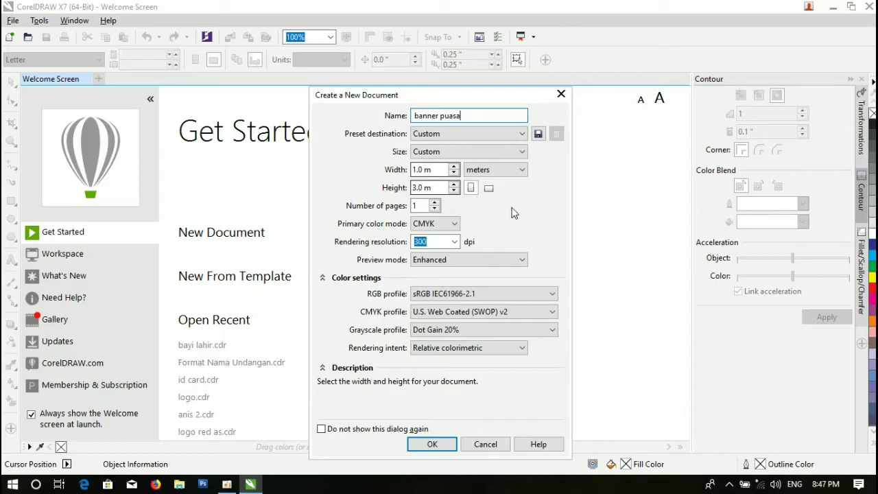
Step: Create the 1.0 × 3.0 m CMYK document "banner puasa" at 300 dpi and switch its page to landscape
click(435, 445)
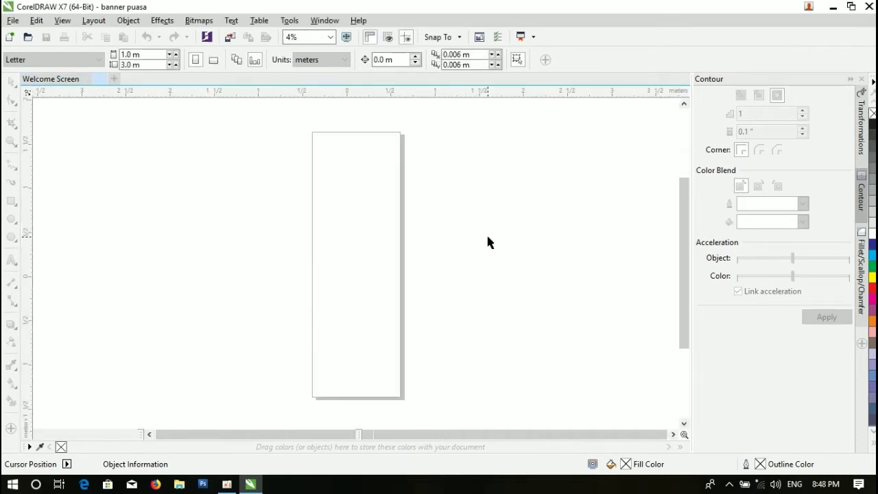
click(213, 61)
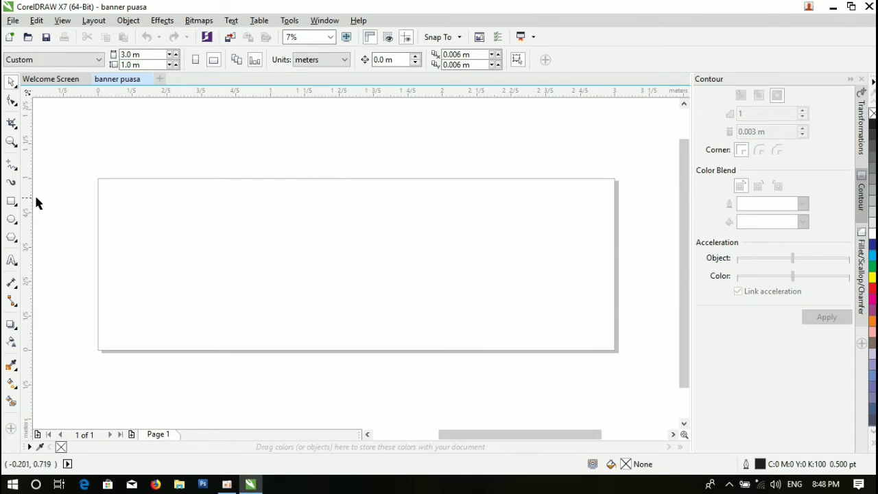
Step: Add a rectangle that exactly matches the 3.0 × 1.0 m page as the banner frame
double_click(11, 201)
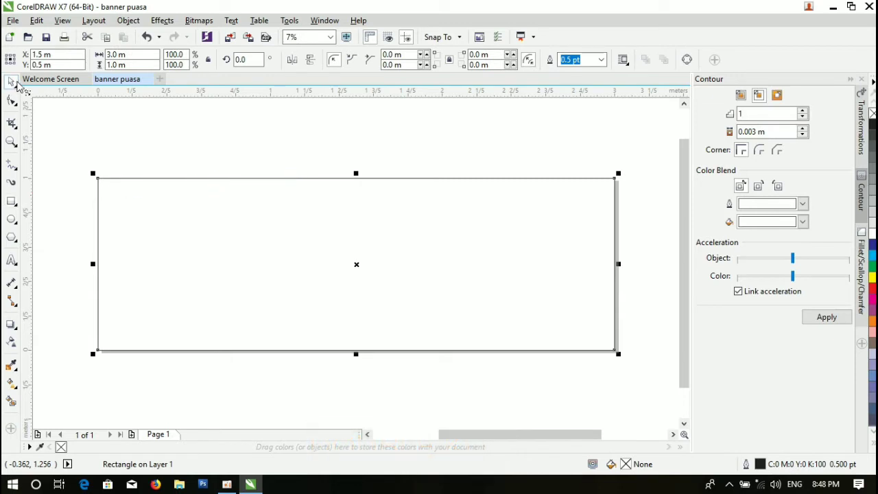
click(94, 144)
Step: Draw a closed four-sided shape about 3.4 m wide and 0.75 m high with the Pen tool, overlapping the page's lower half
click(15, 169)
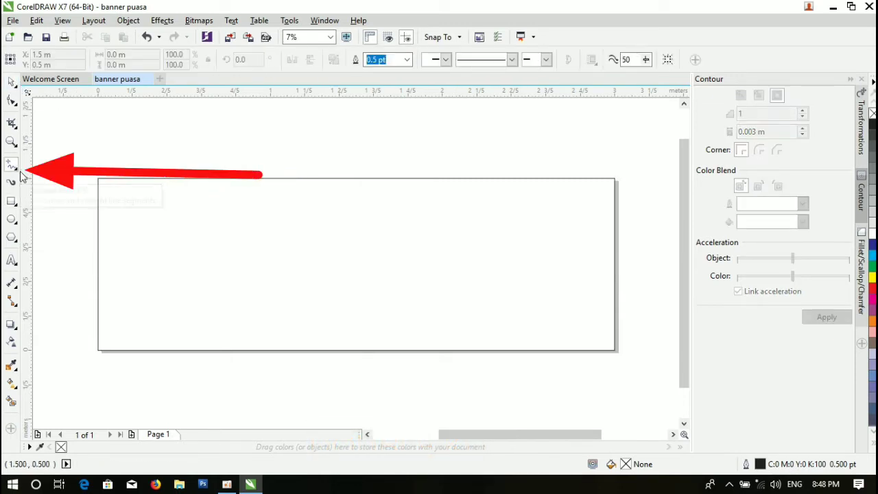
click(16, 170)
click(49, 207)
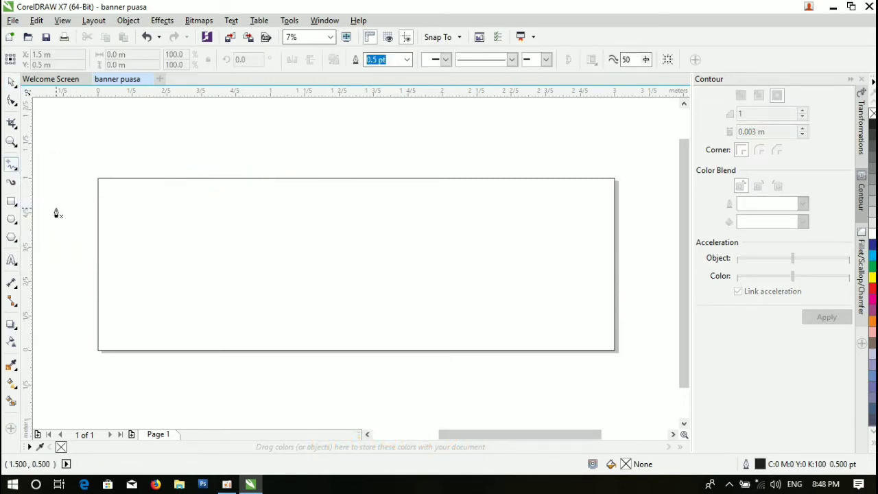
click(81, 268)
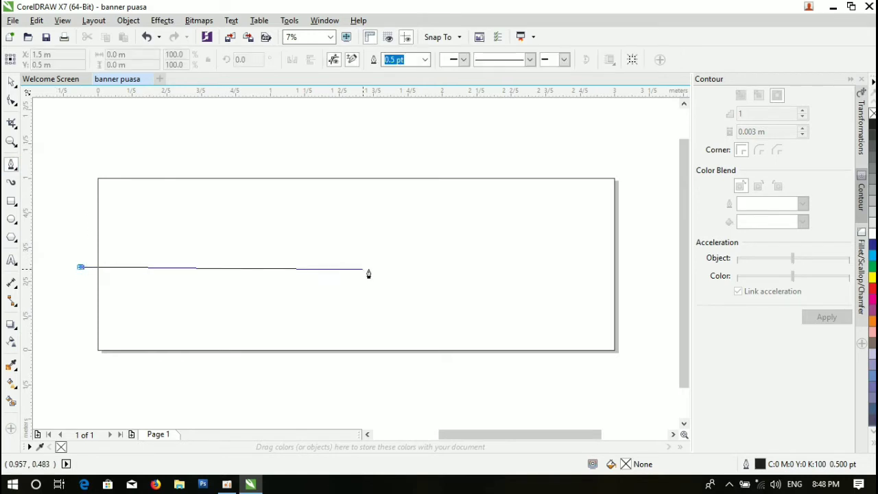
click(661, 268)
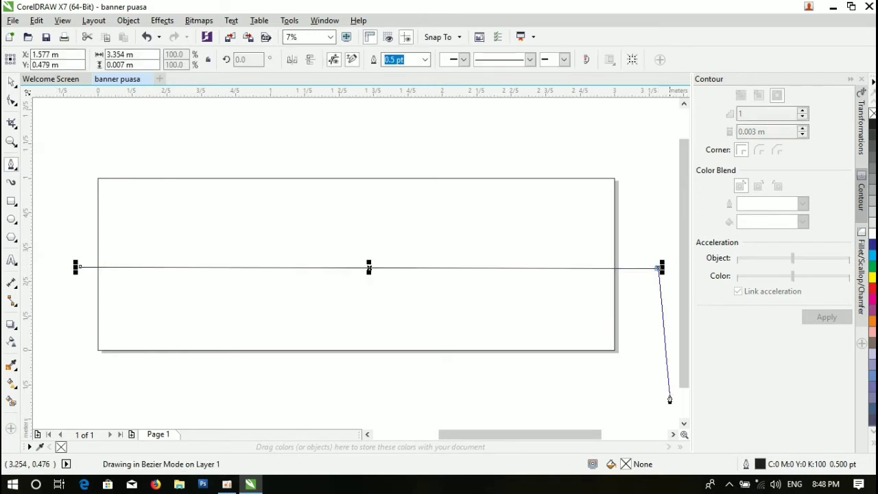
click(661, 398)
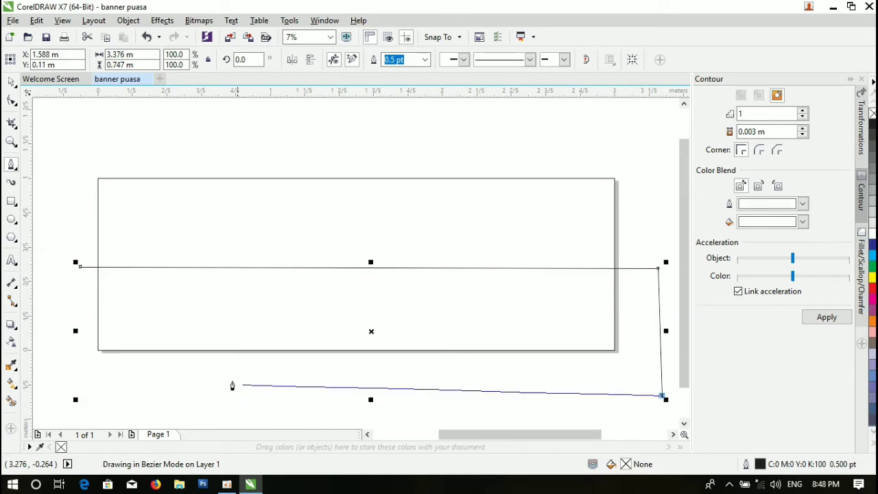
click(75, 385)
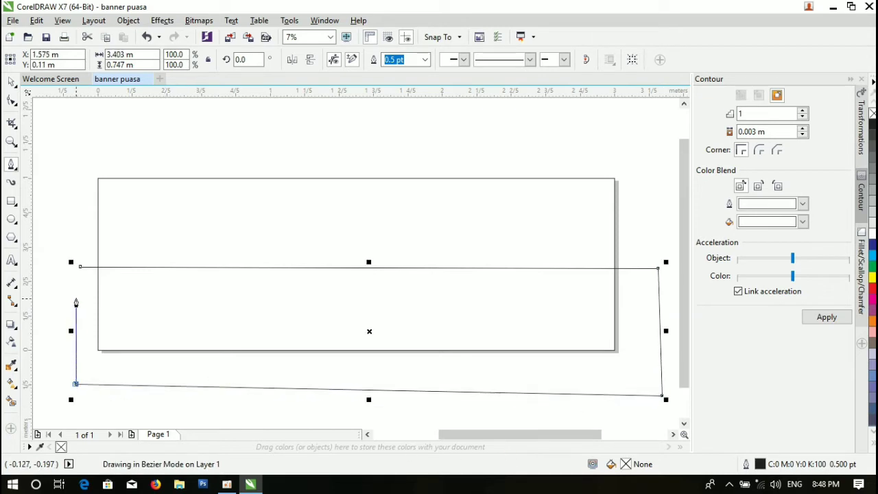
click(80, 269)
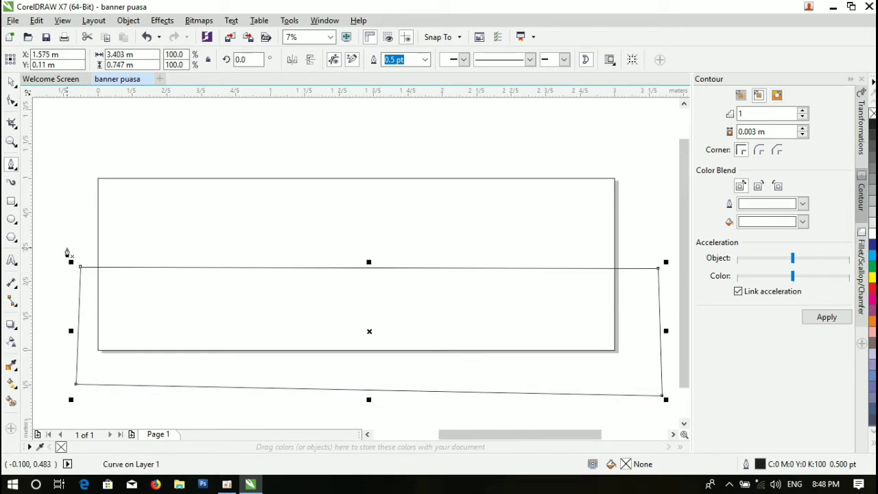
click(12, 83)
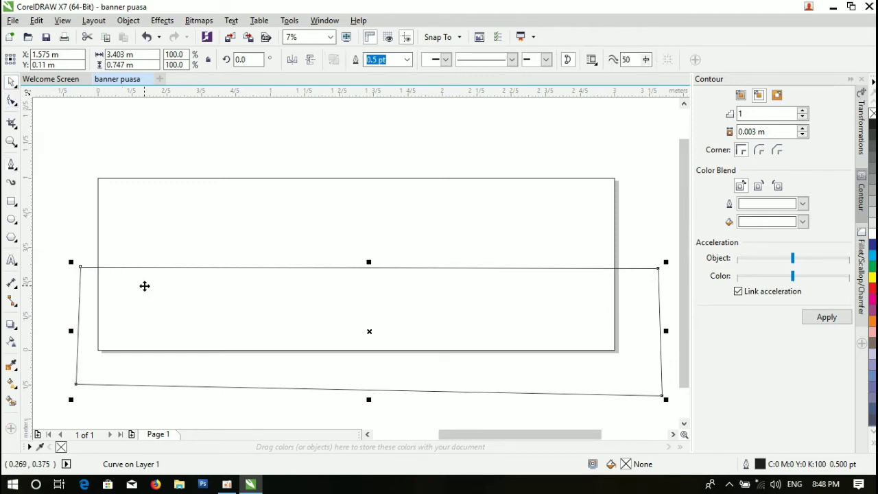
Step: Select all nodes of the four-sided shape and convert its straight segments to curves
click(12, 102)
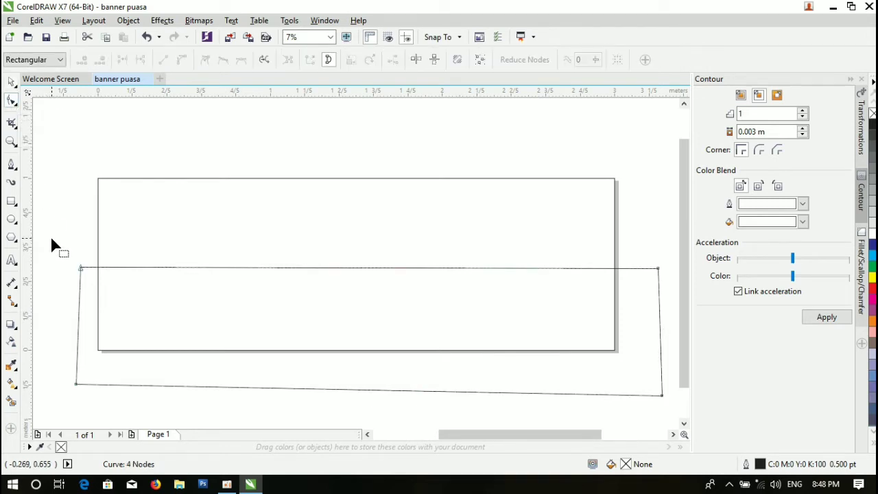
drag(52, 240, 590, 384)
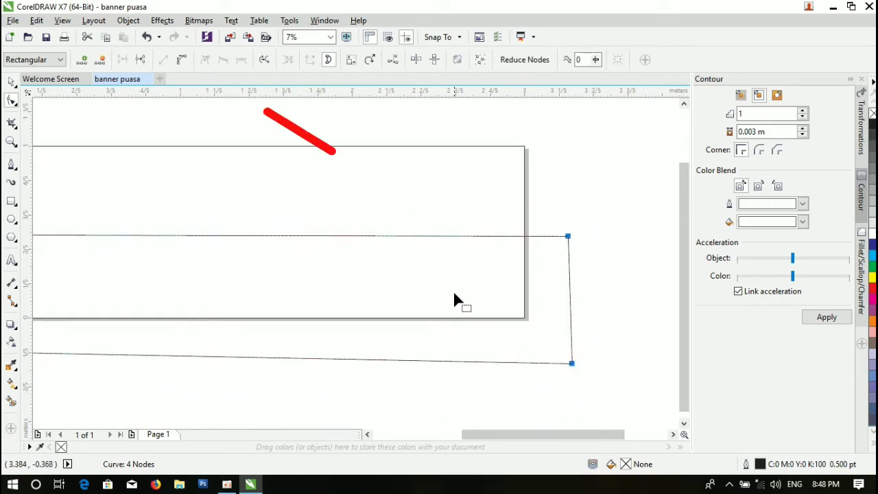
click(182, 60)
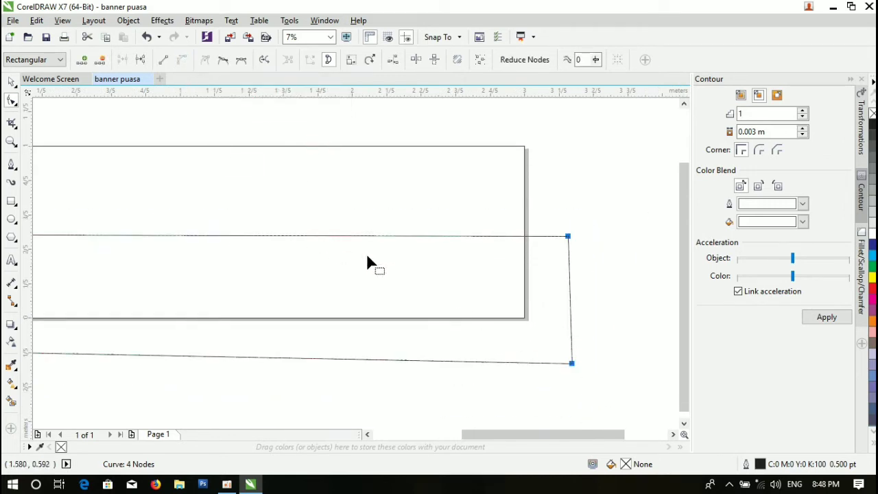
drag(570, 436, 539, 435)
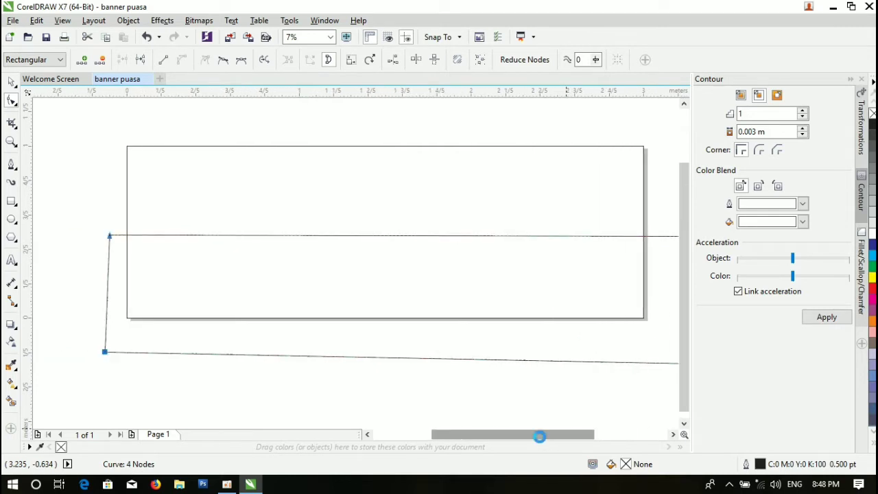
scroll(483, 310, down, 2)
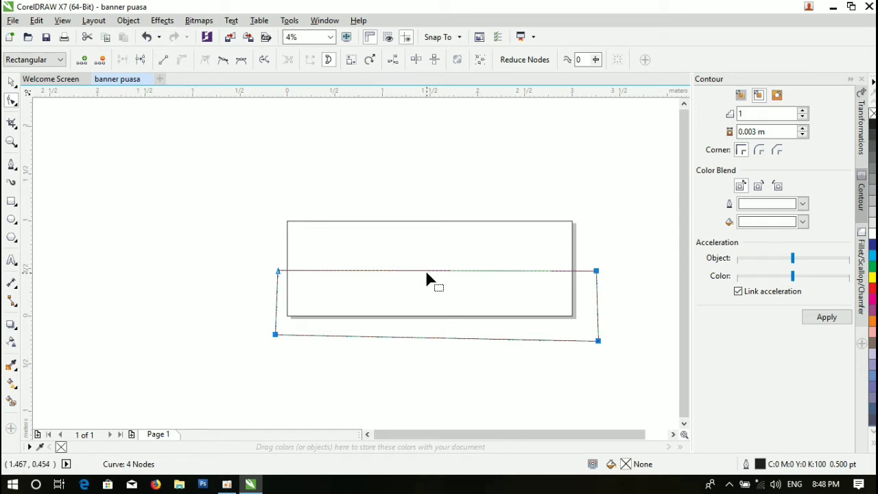
Step: Bend the shape's upper edge downward into a shallow arc and fine-tune the curve from its right-hand node
drag(426, 271, 429, 295)
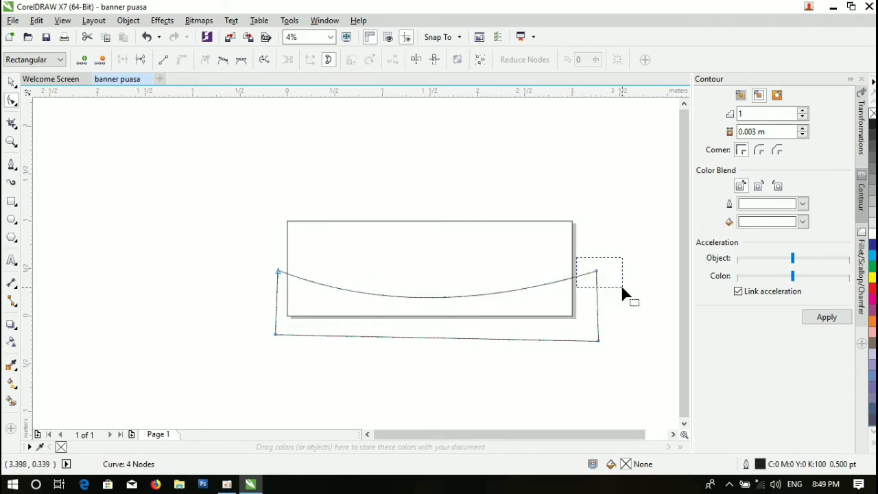
drag(622, 288, 622, 289)
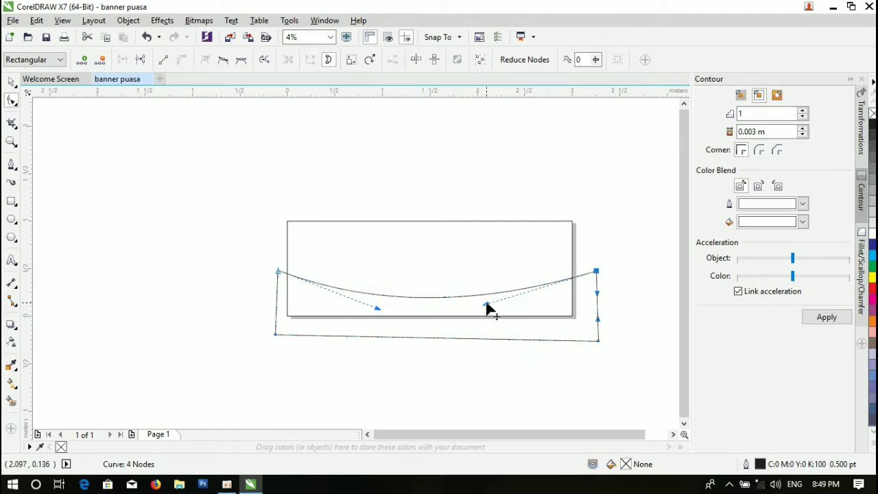
drag(486, 305, 492, 307)
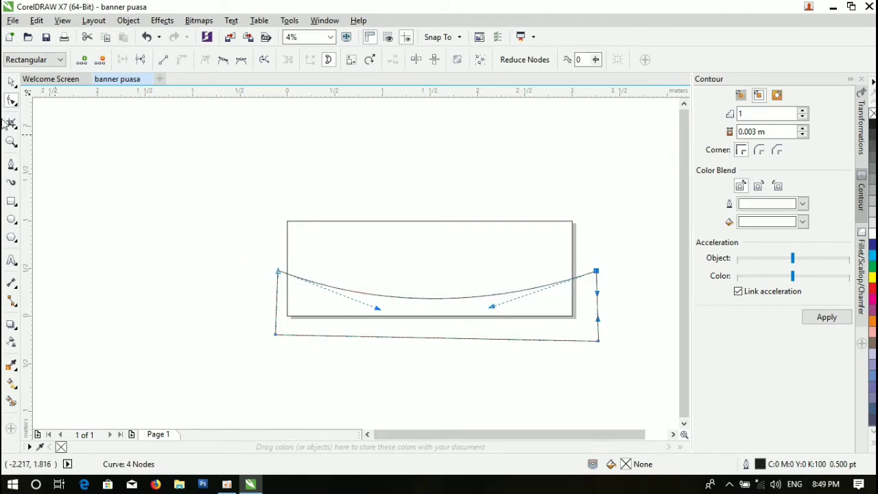
click(13, 83)
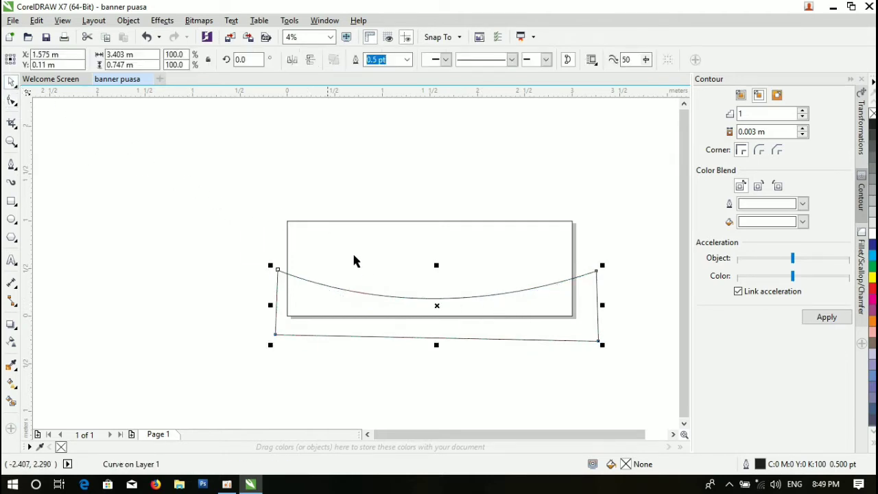
Step: Fill the curved shape with yellow (C0 M0 Y100 K0) and remove its outline
click(873, 281)
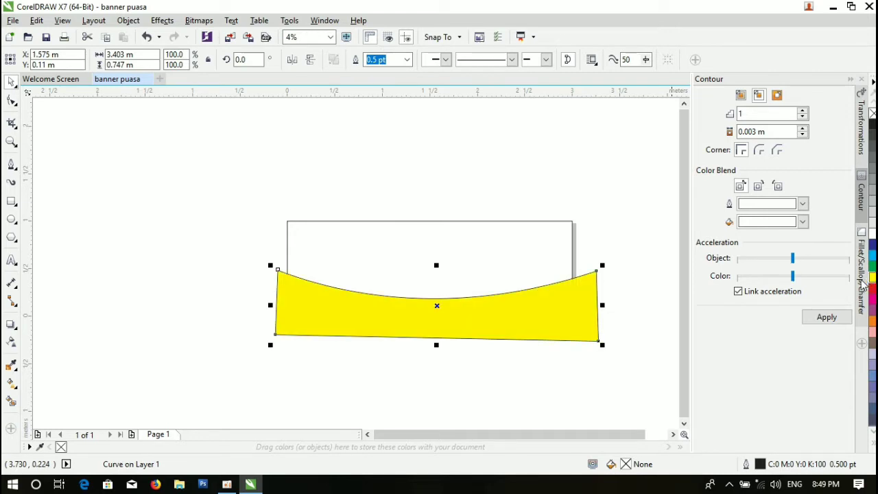
right_click(872, 114)
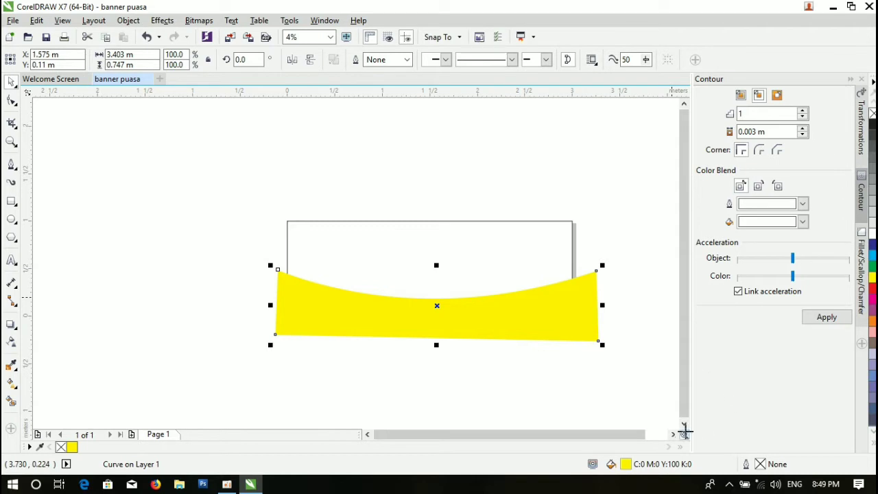
Step: Change the curved shape's fill to a linear fountain fill and slant the gradient diagonally
double_click(629, 463)
double_click(628, 464)
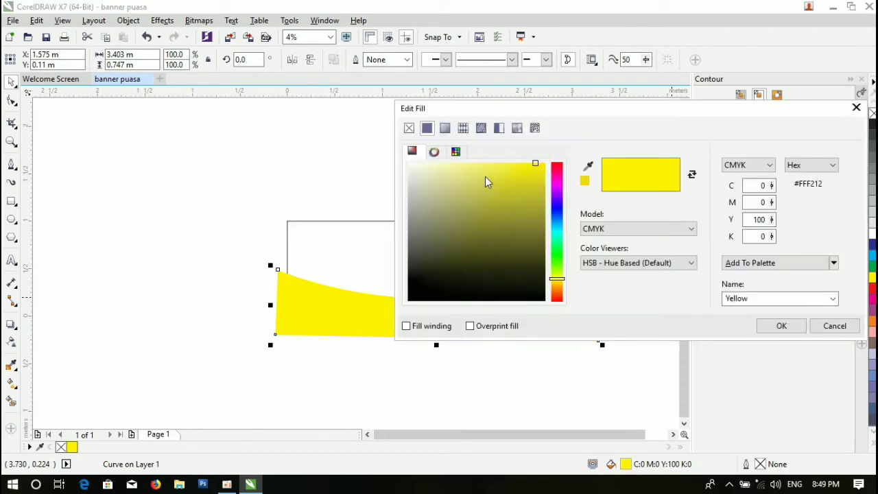
click(447, 130)
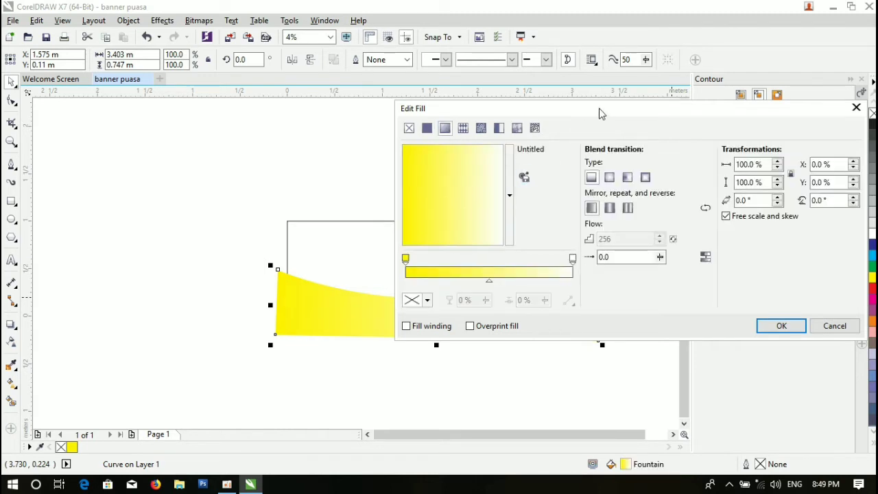
drag(601, 113, 658, 44)
drag(528, 130, 557, 170)
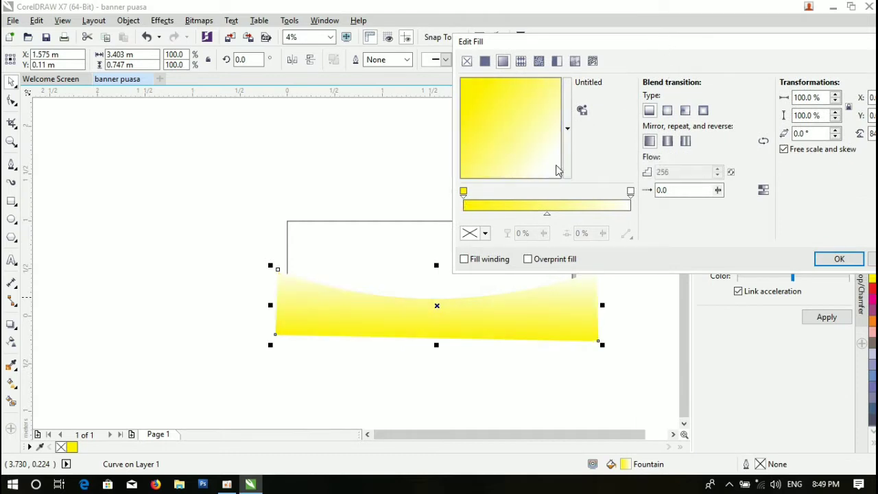
Step: Set the gradient's end colour to orange (C3 M54 Y100 K0), adjust its slant and apply the fill
click(630, 193)
click(484, 234)
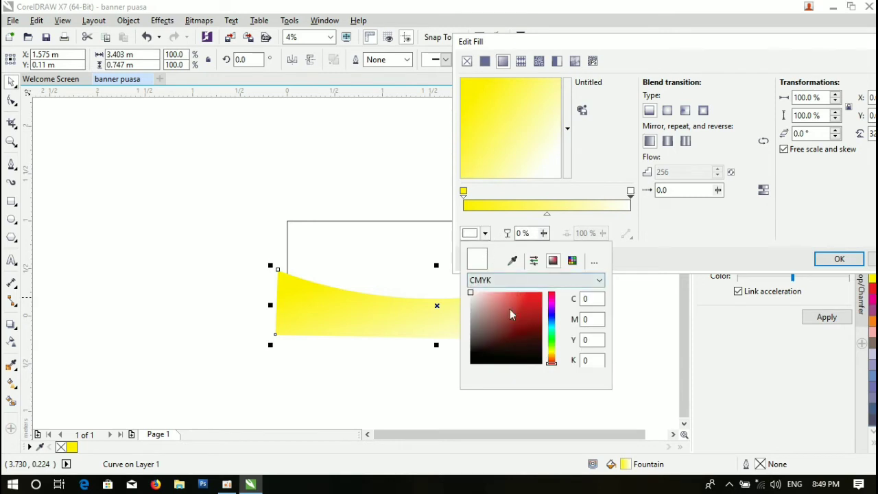
click(551, 357)
click(542, 296)
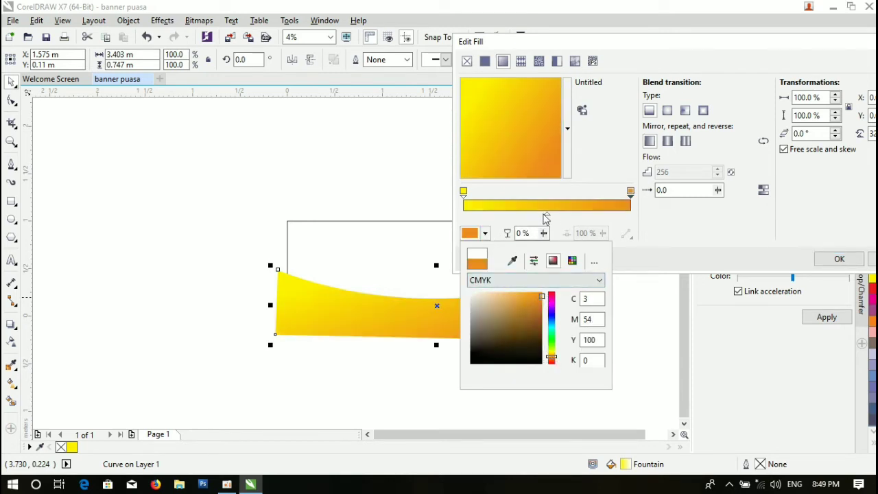
click(545, 133)
drag(538, 153, 546, 170)
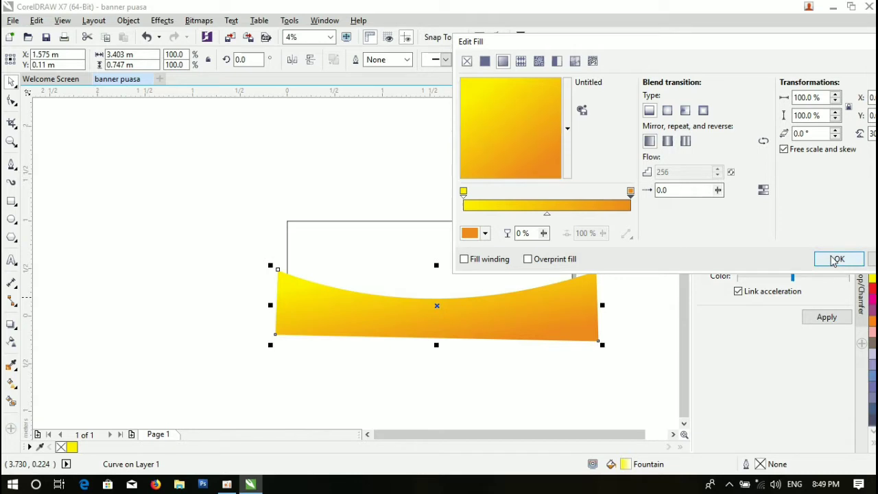
click(835, 260)
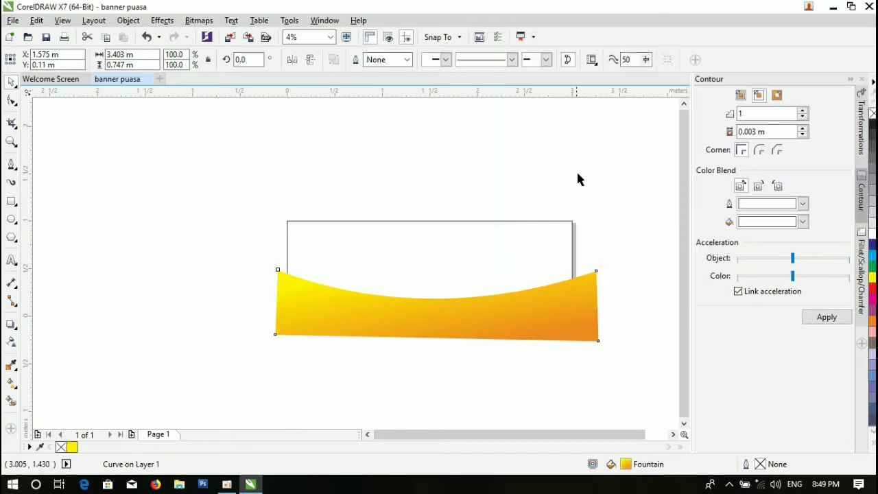
key(Escape)
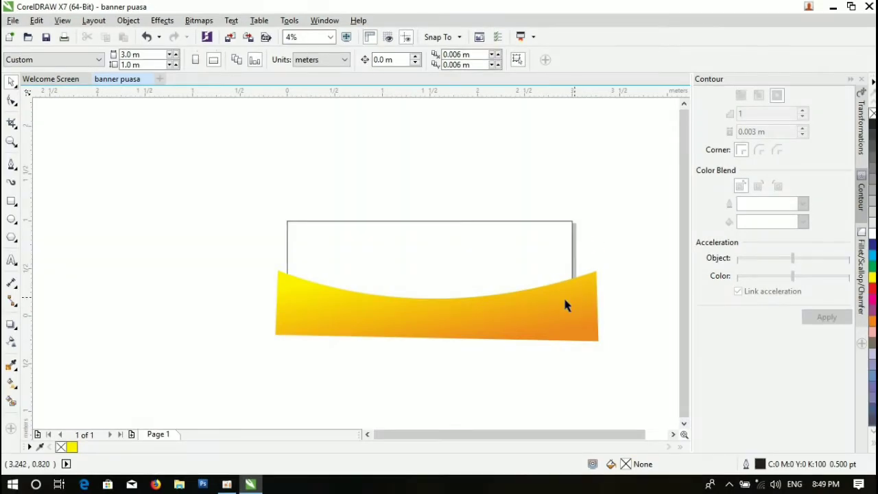
Step: PowerClip the yellow-orange shape inside the page-sized rectangle
click(562, 317)
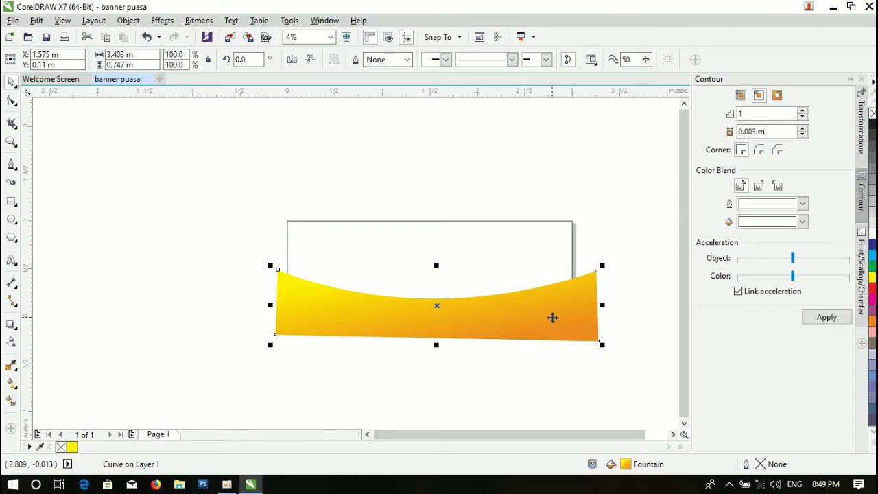
right_click(547, 317)
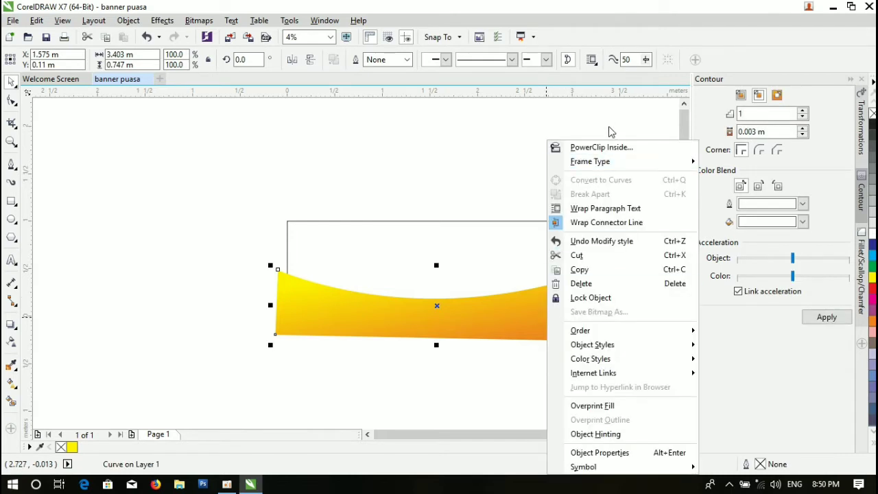
click(601, 147)
click(494, 263)
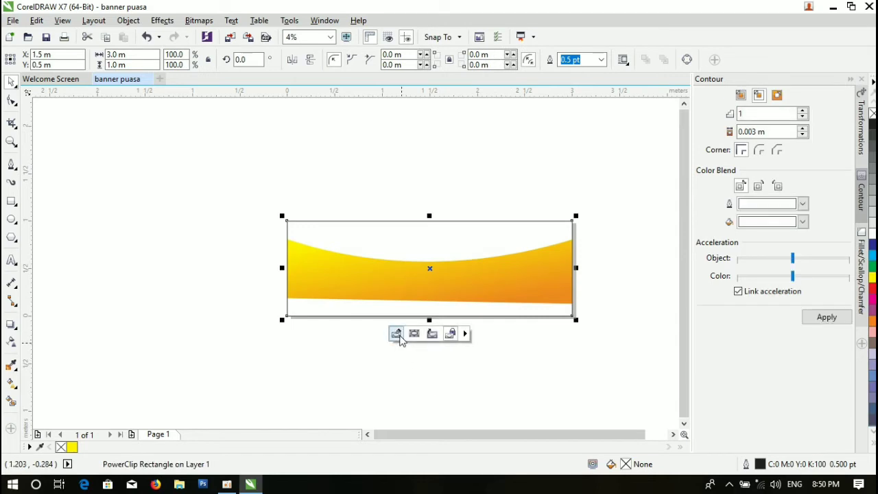
Step: Edit the PowerClip contents, lowering the gradient shape past the frame's bottom edge and placing a copy slightly above it
click(397, 334)
click(437, 284)
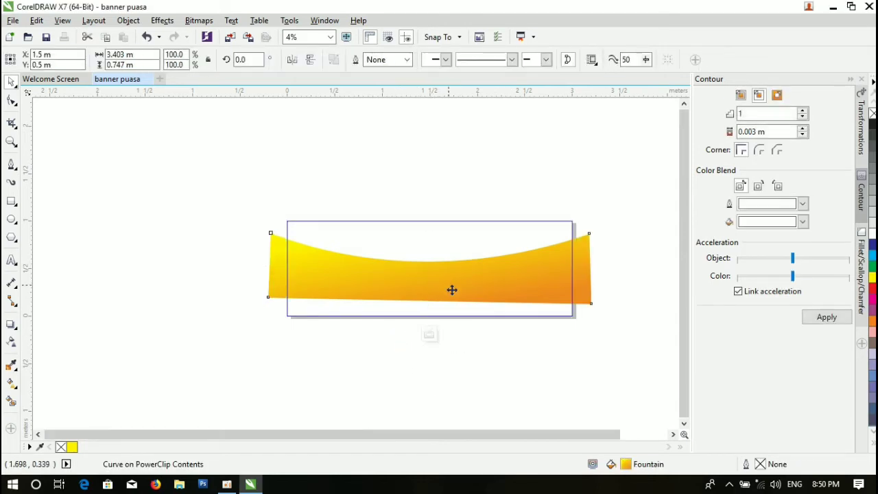
drag(451, 290, 469, 302)
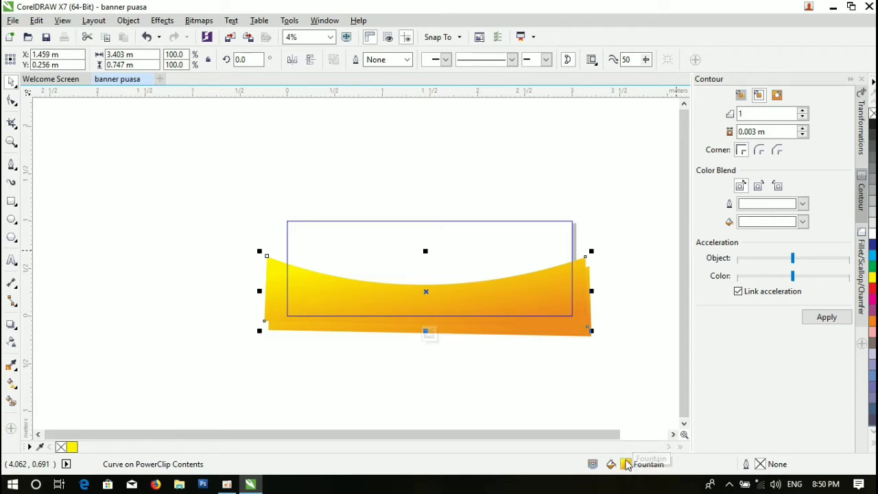
Step: Redirect the fountain fill of the upper curved copy so orange runs along its top and yellow along its bottom
double_click(626, 465)
drag(524, 149, 492, 96)
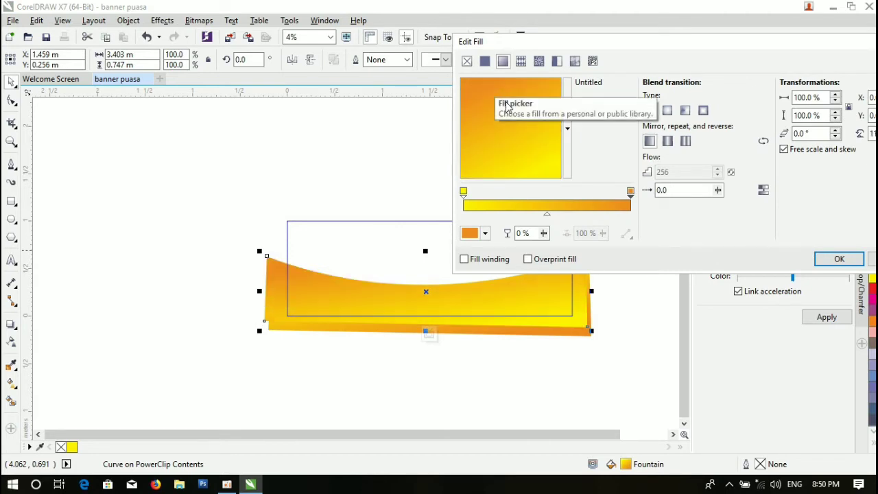
drag(535, 140, 506, 96)
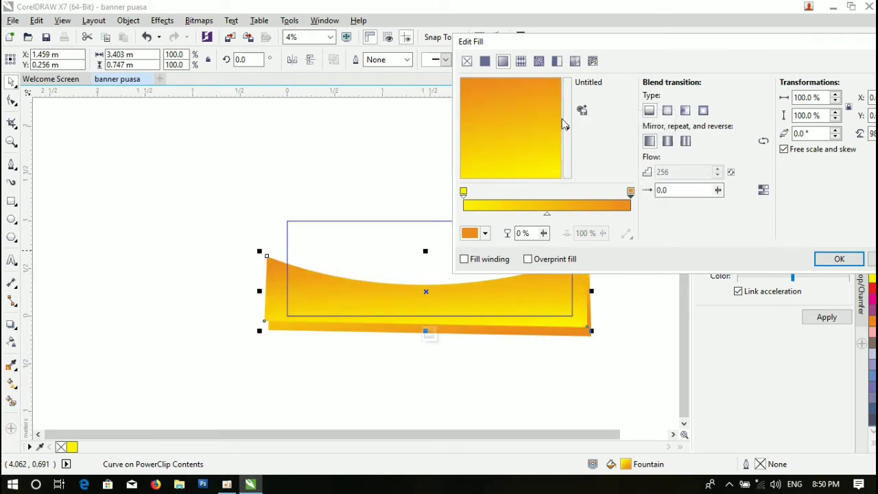
click(818, 258)
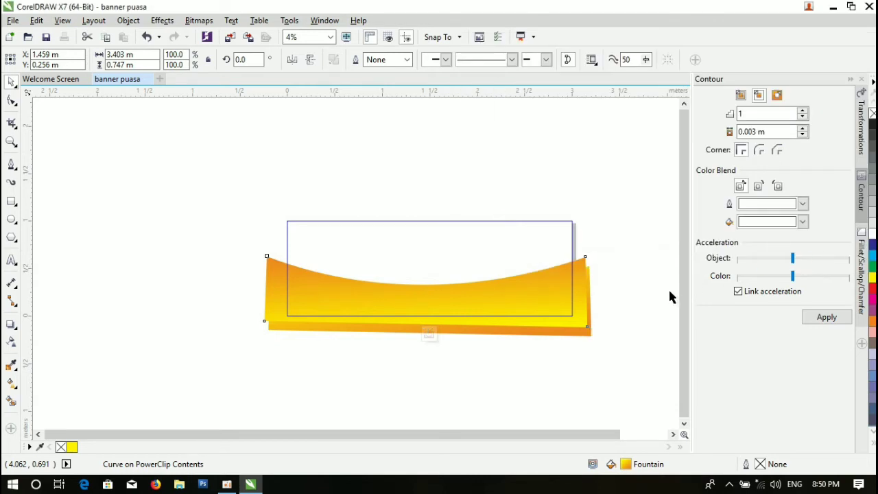
click(636, 203)
Step: Send the orange-topped copy to the back of the layer and finish editing the PowerClip contents
click(543, 289)
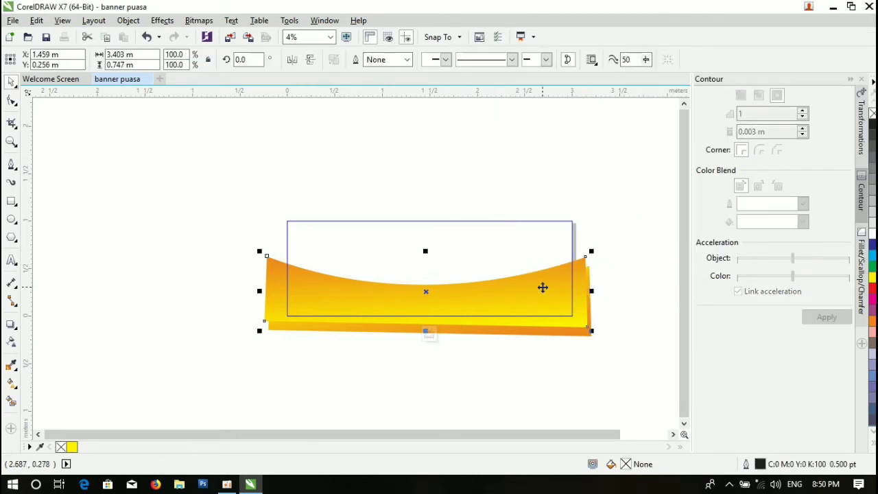
right_click(545, 288)
mouse_move(583, 331)
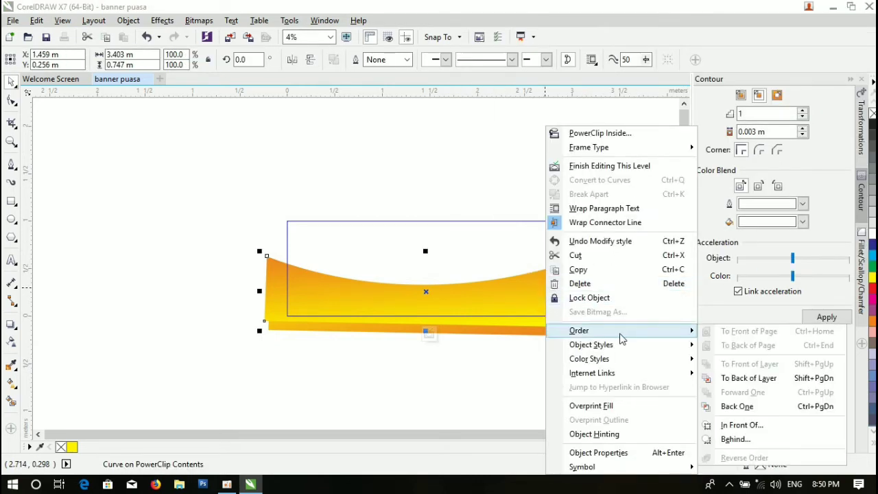
click(737, 378)
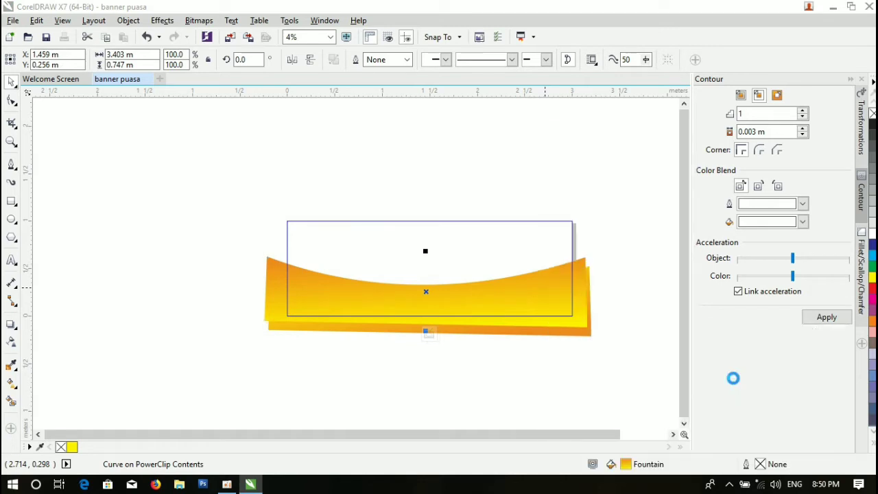
click(631, 259)
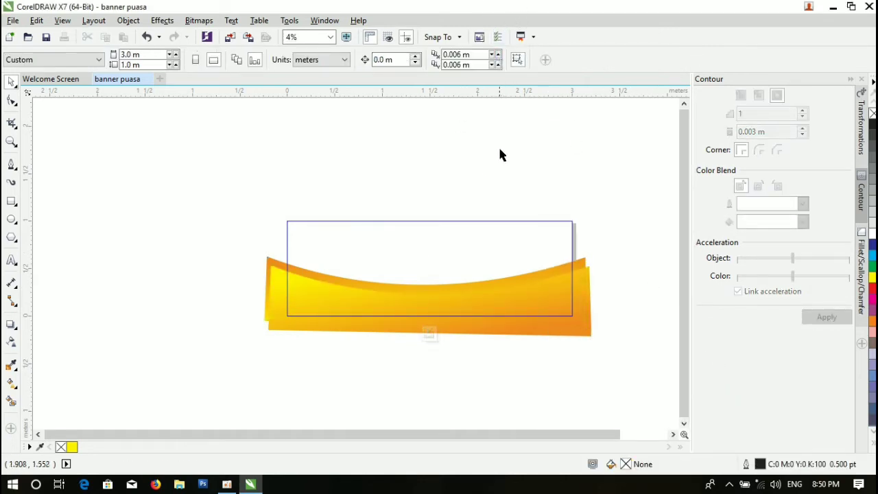
click(430, 335)
click(407, 158)
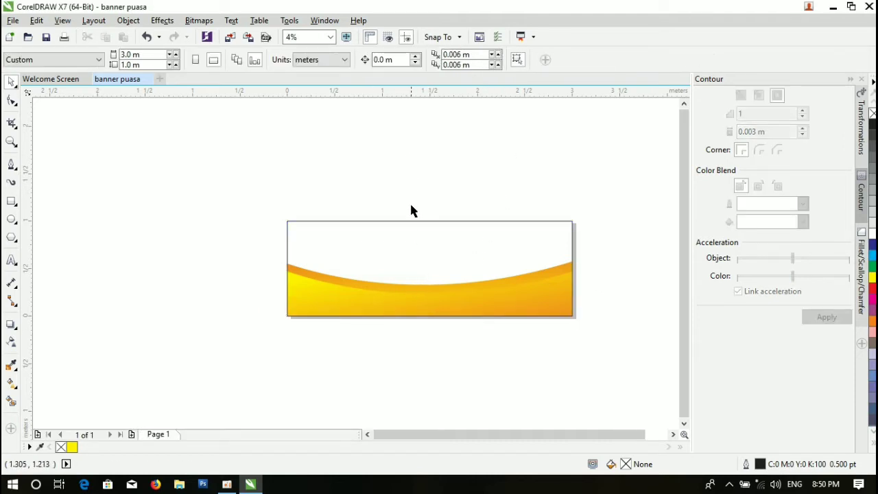
Step: Fill the page-sized PowerClip frame with green (C100 M0 Y100 K0) and convert the fill to a linear fountain fill
click(436, 252)
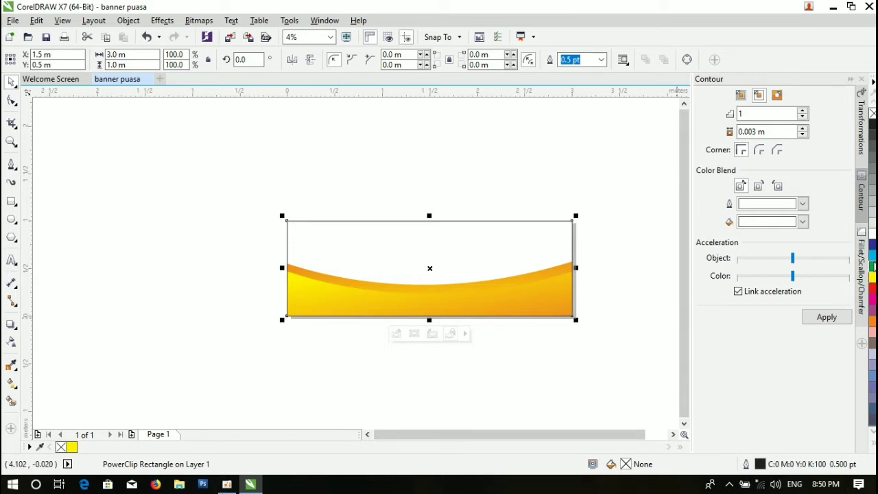
click(871, 267)
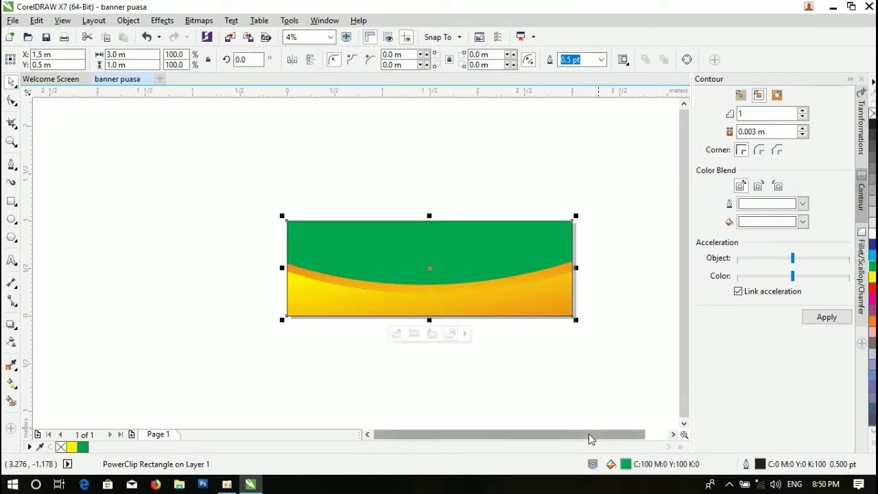
double_click(626, 464)
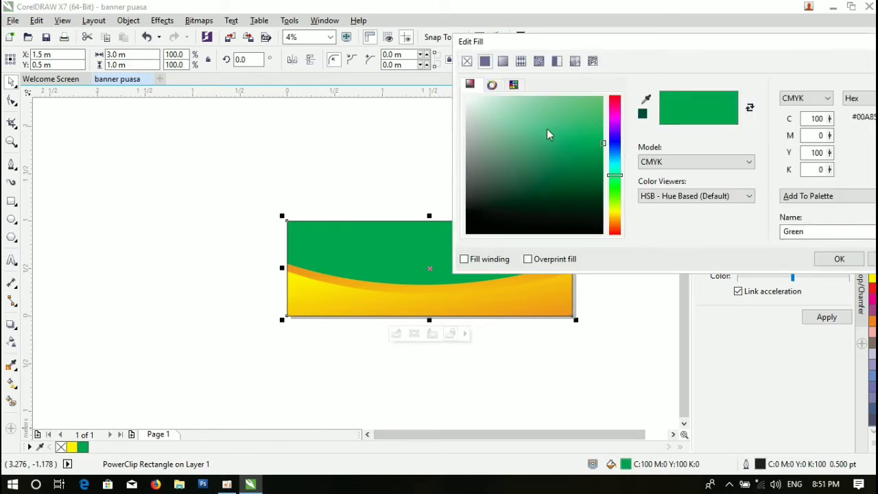
click(503, 61)
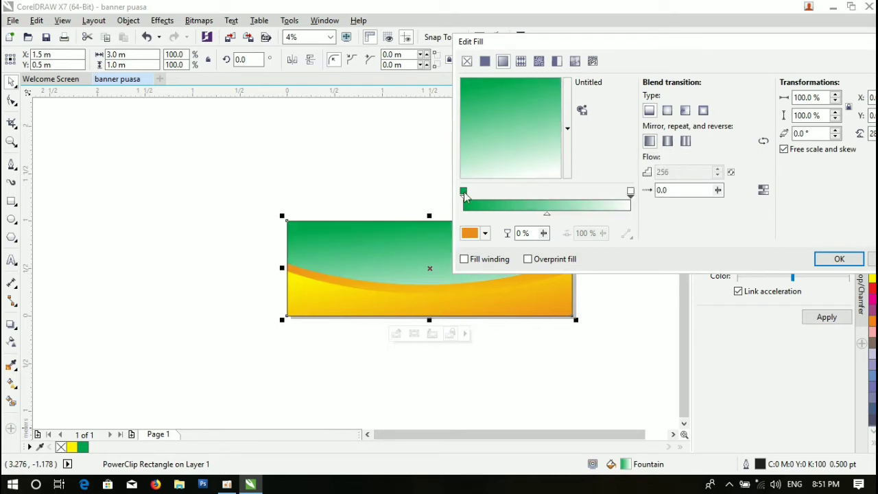
Step: Set the fountain fill's start colour to dark green and its end colour to light green
click(484, 234)
click(536, 333)
click(631, 192)
click(484, 233)
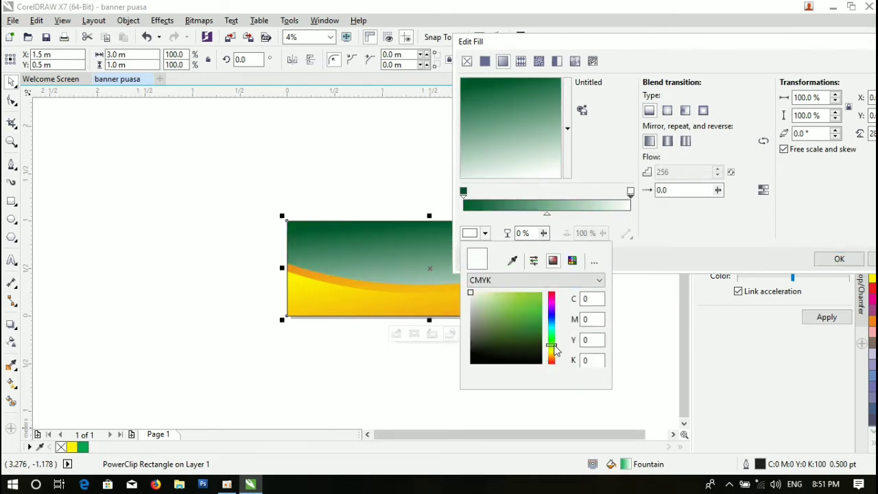
click(542, 320)
click(531, 304)
click(531, 298)
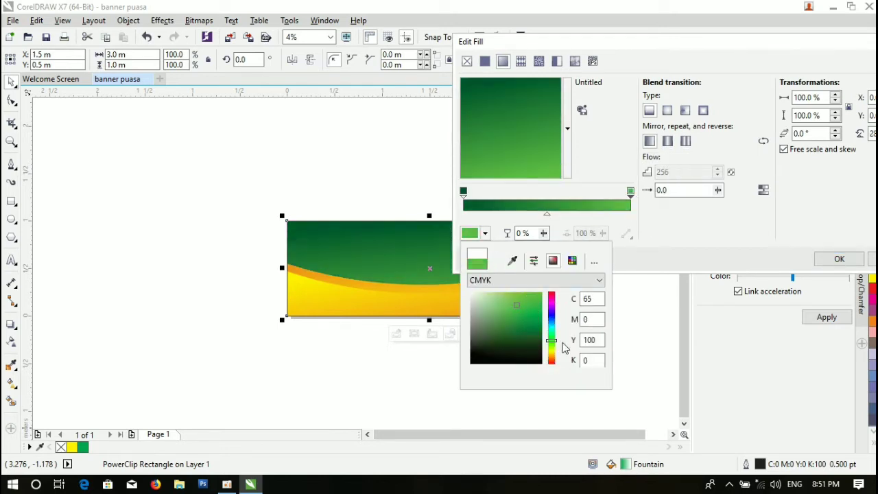
click(552, 336)
click(525, 297)
Step: Refine the gradient's dark green start colour, set its end colour to lime green (C44 M0 Y99 K0) and apply the fill
click(463, 192)
click(484, 234)
click(529, 334)
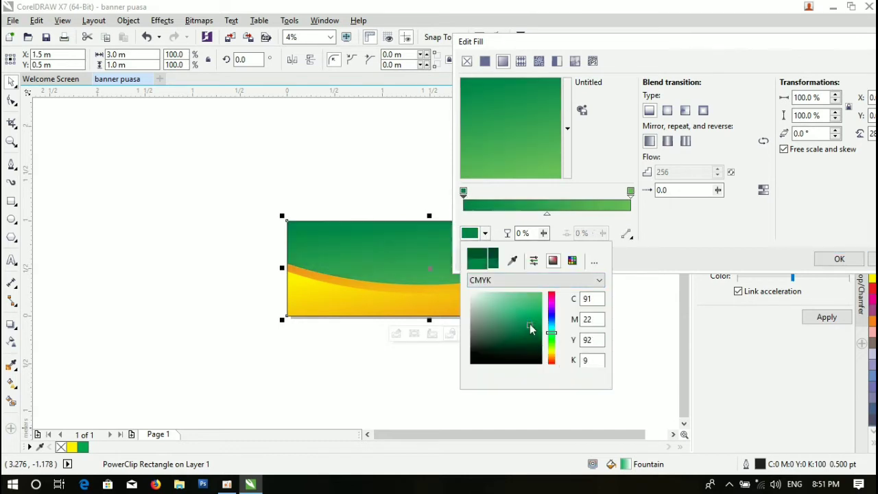
click(526, 330)
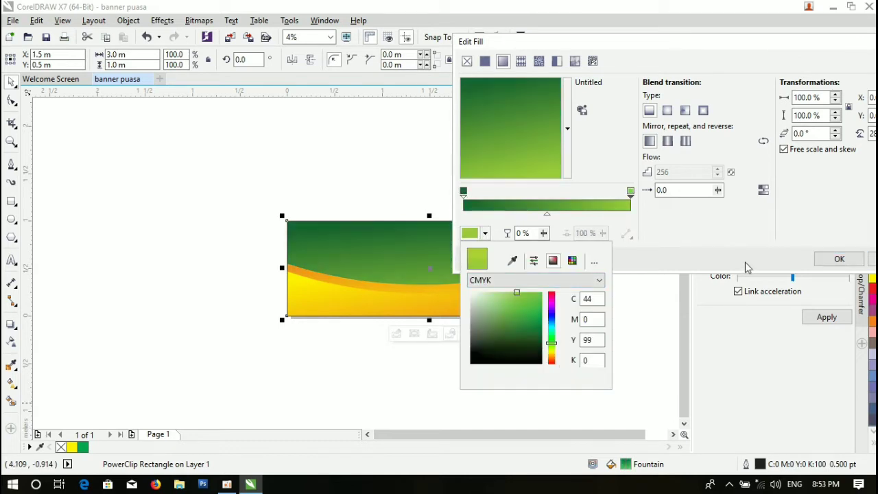
click(839, 259)
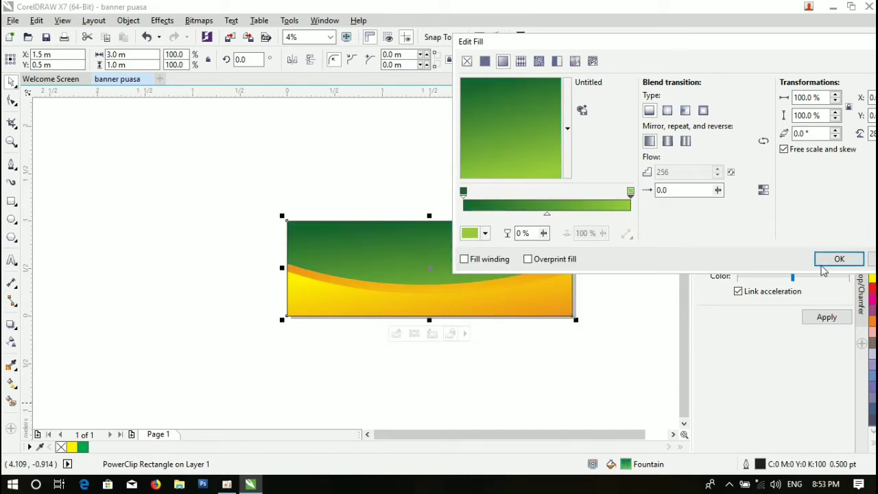
click(839, 258)
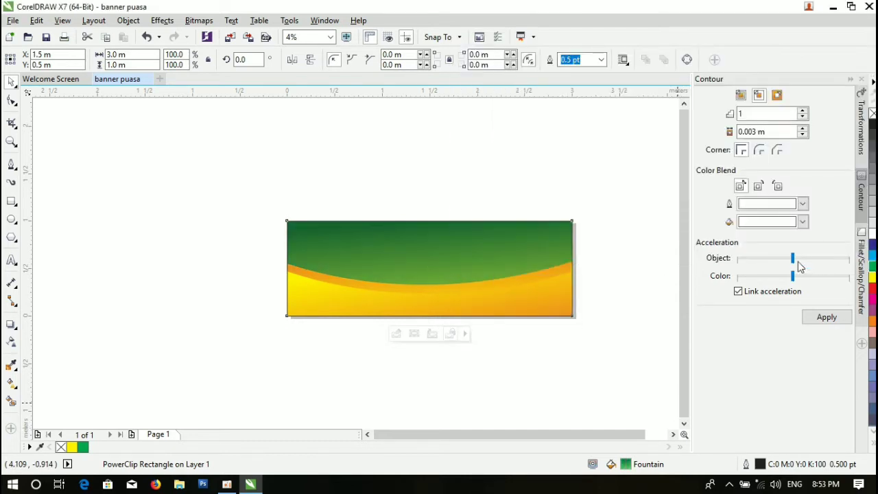
click(584, 181)
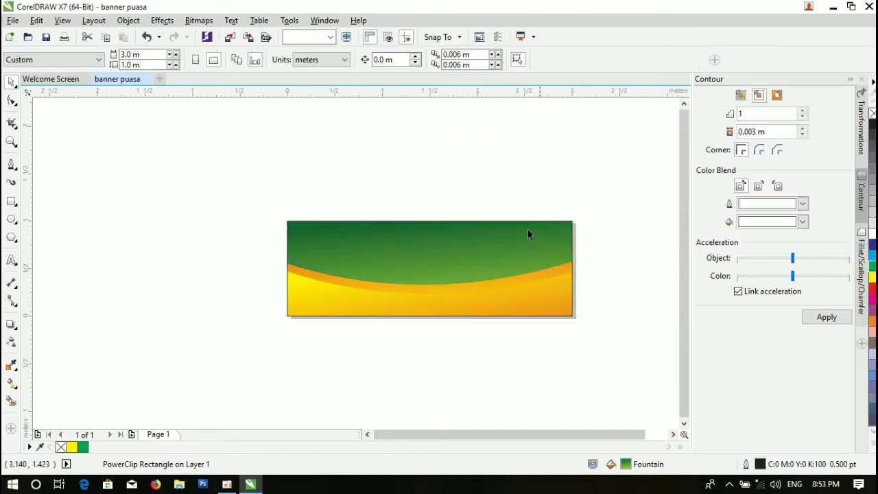
Step: Edit the PowerClip contents to lower both yellow-orange curved shapes slightly within the frame, and finish editing
click(448, 310)
click(396, 333)
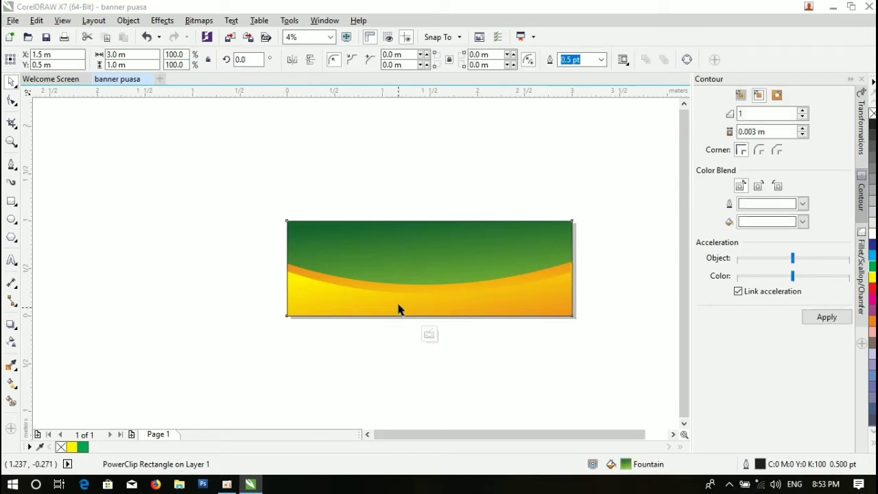
click(429, 334)
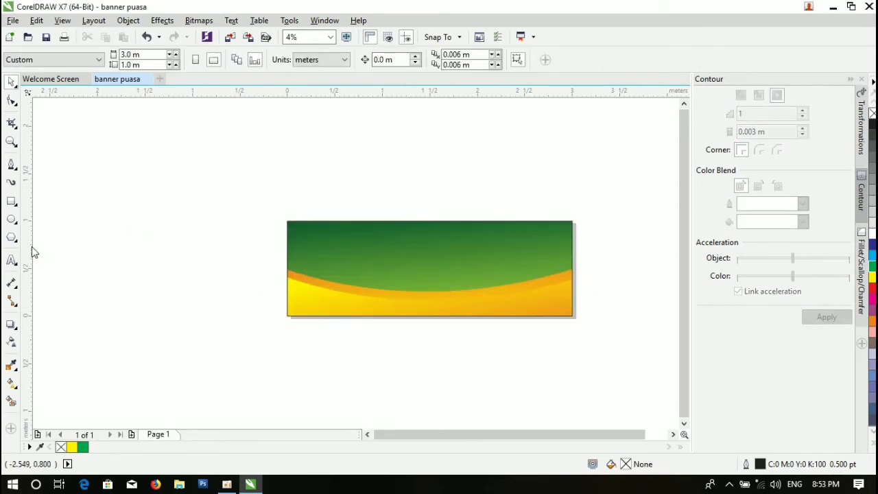
Step: Add the artistic text "Selamat Menunaikan" on the empty area beside the banner
click(11, 262)
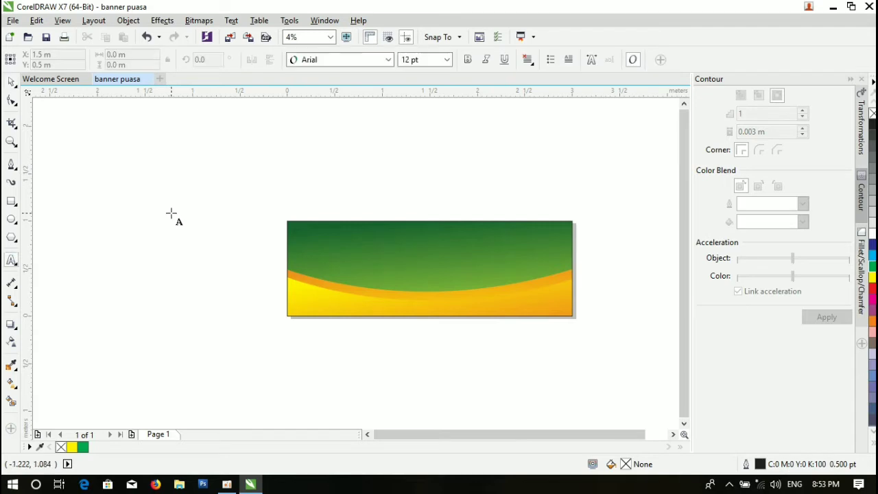
click(277, 284)
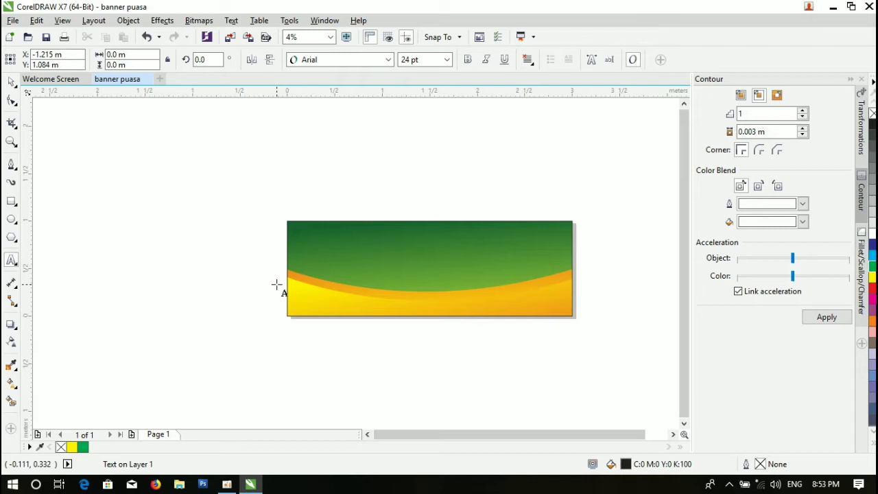
text(Mar)
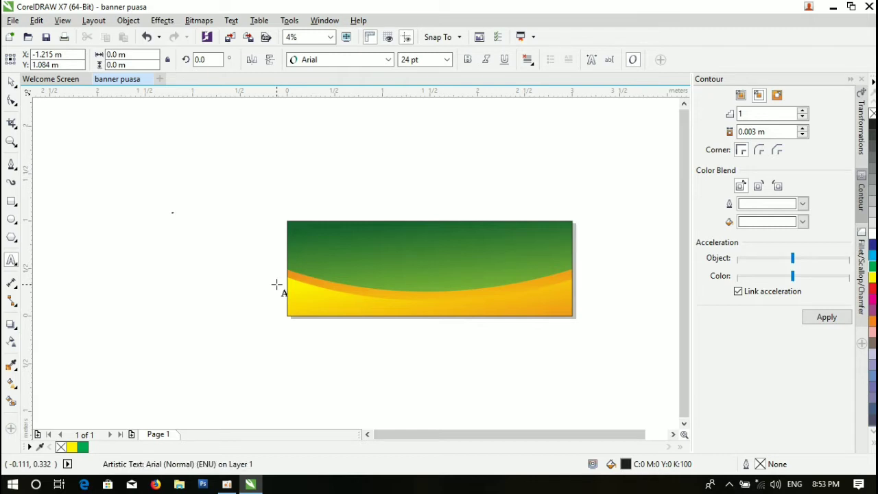
text(Selamat Menunaikan)
Step: Enlarge the "Selamat Menunaikan" text to about 1.117 m wide and place it in white near the banner's top centre
drag(182, 216, 281, 257)
click(8, 85)
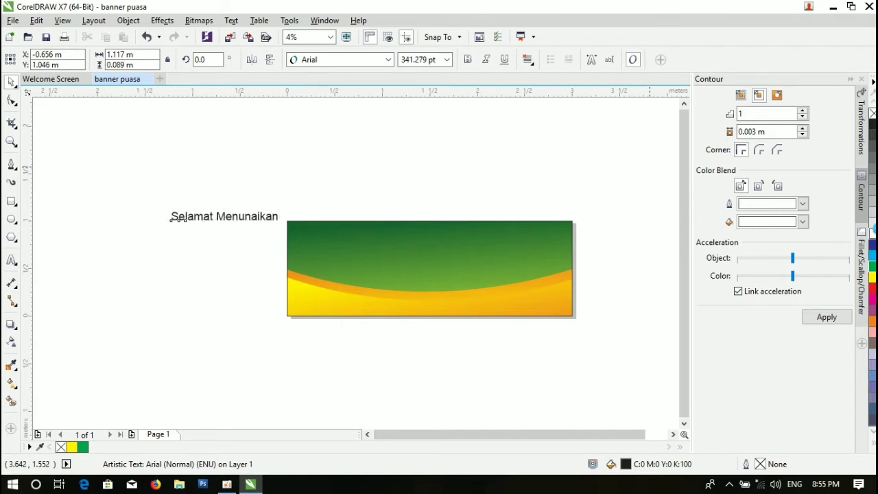
drag(173, 218, 425, 239)
click(604, 197)
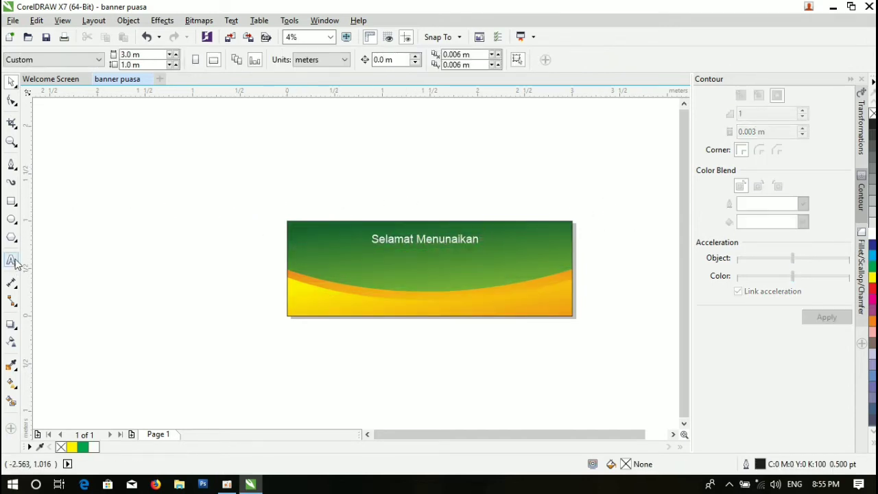
Step: Duplicate the white "Selamat Menunaikan" text and place the copy lower at the left side of the green area
click(408, 246)
drag(410, 242, 328, 260)
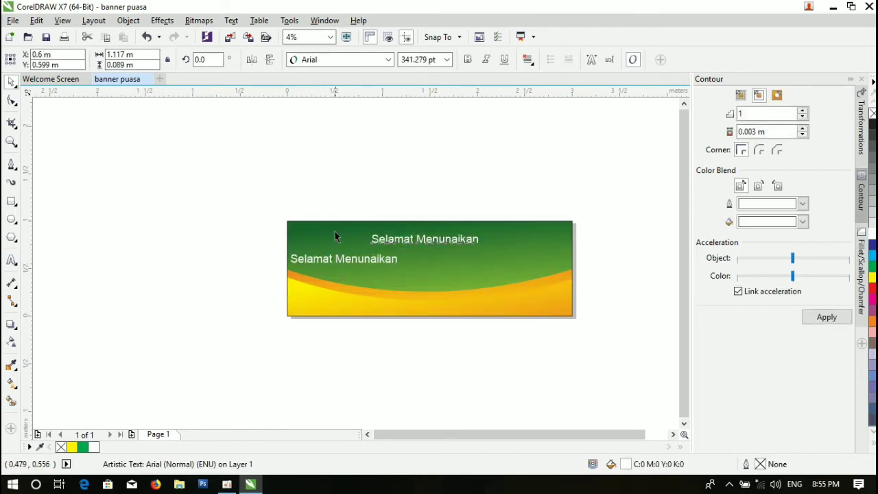
key(ctrl+c)
key(ctrl+v)
click(324, 177)
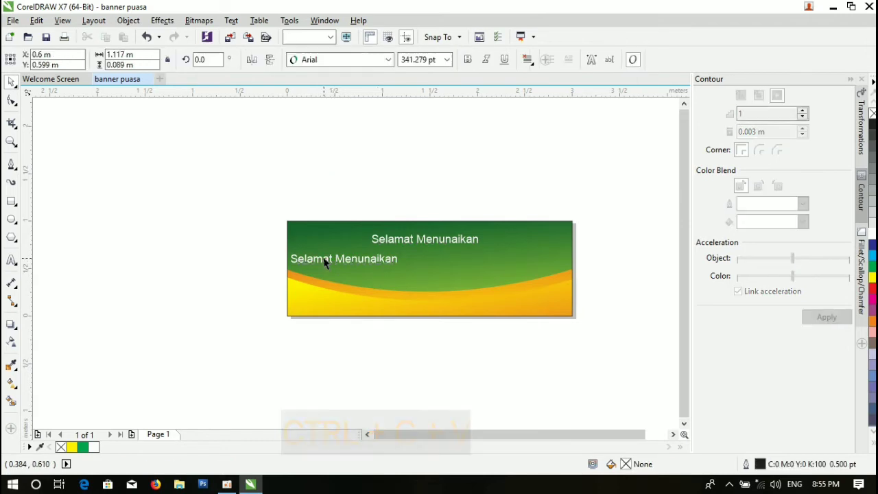
Step: Change the font of the lower text copy to Masjid Al Imran
click(325, 262)
click(370, 61)
text(A)
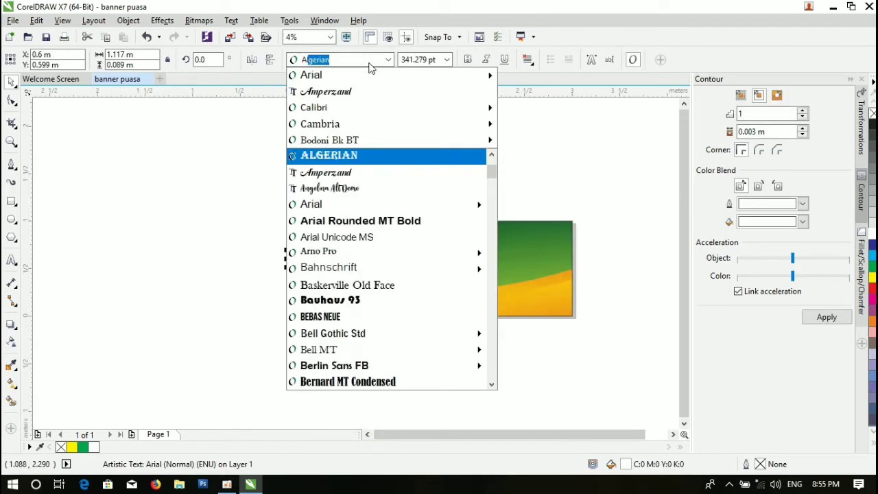
key(BackSpace)
key(BackSpace)
text(Impact)
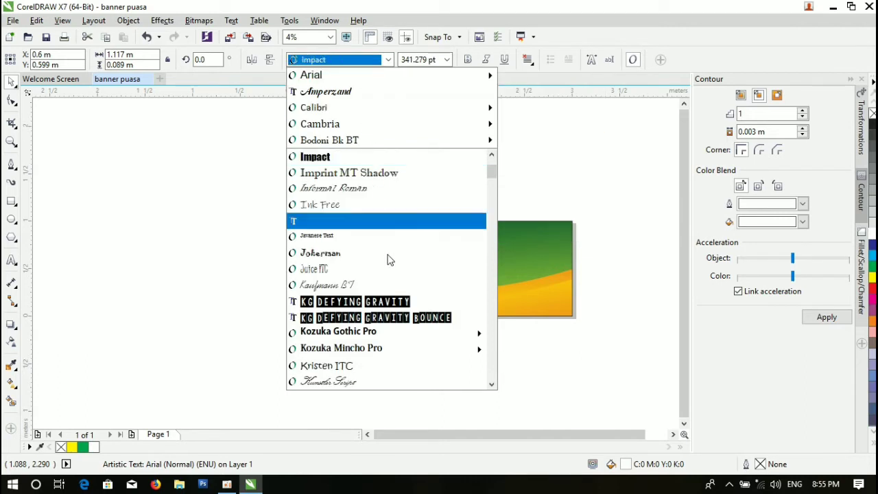
scroll(399, 355, down, 1)
scroll(399, 353, down, 2)
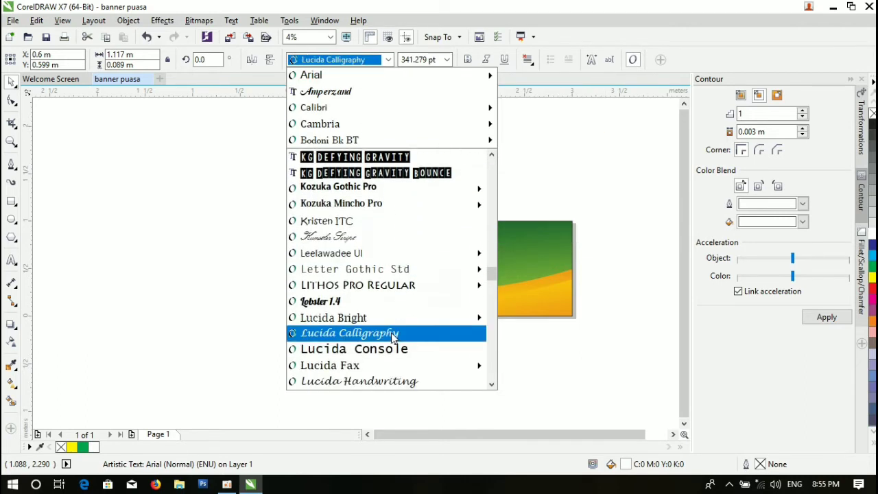
scroll(393, 335, down, 1)
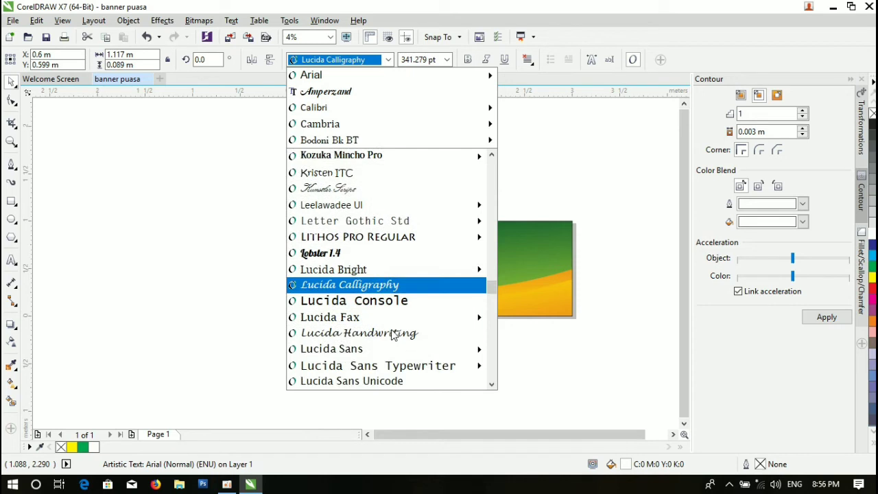
scroll(383, 261, down, 4)
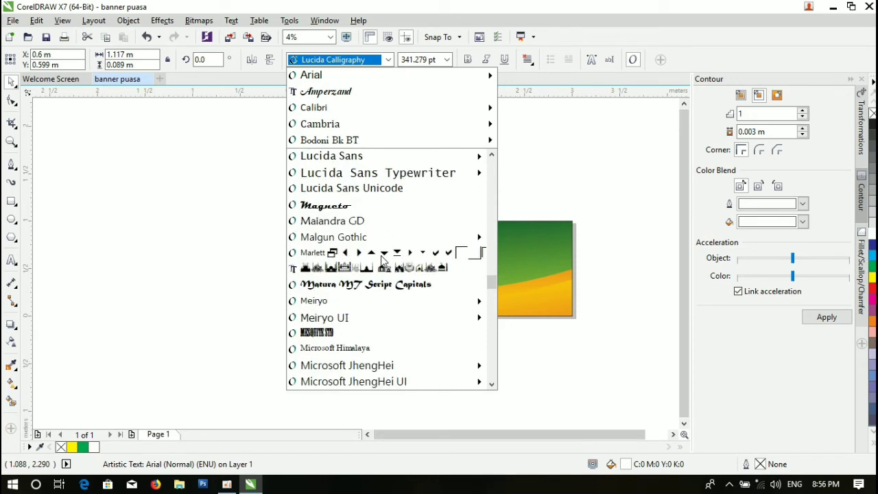
scroll(381, 285, up, 2)
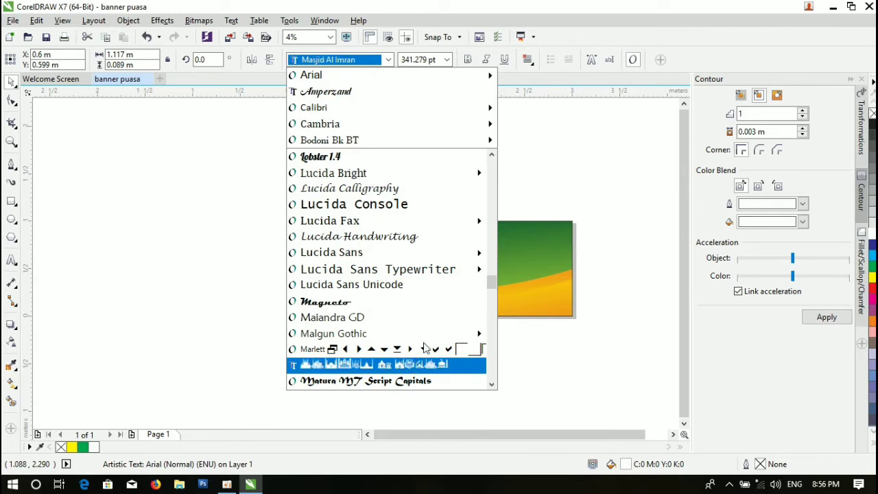
key(Return)
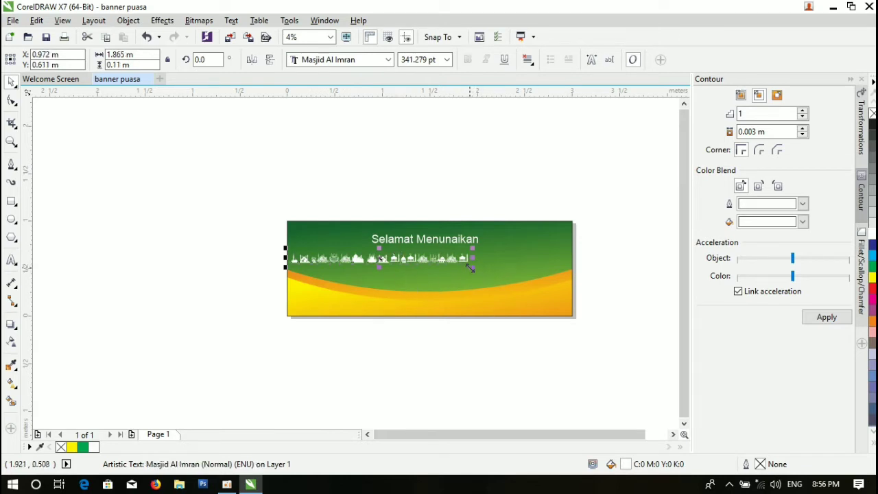
Step: Enlarge the Masjid Al Imran ornament text to about 570 pt and fill it with black
drag(470, 268, 513, 287)
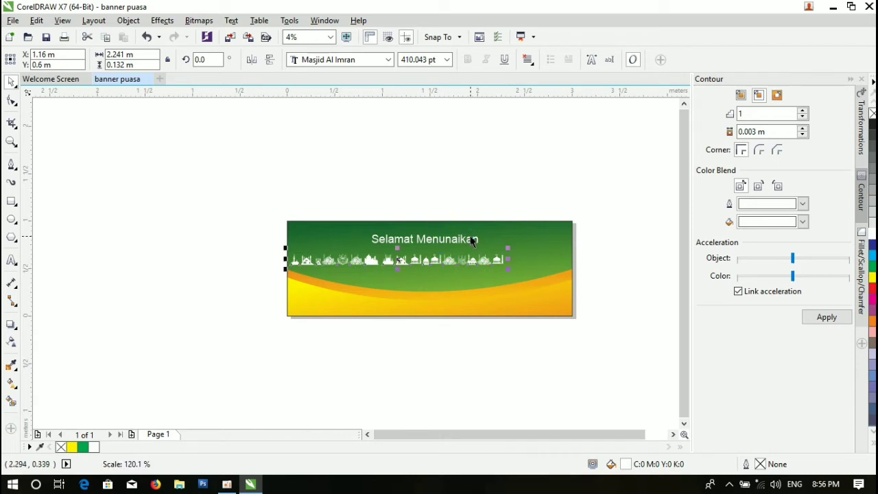
click(873, 125)
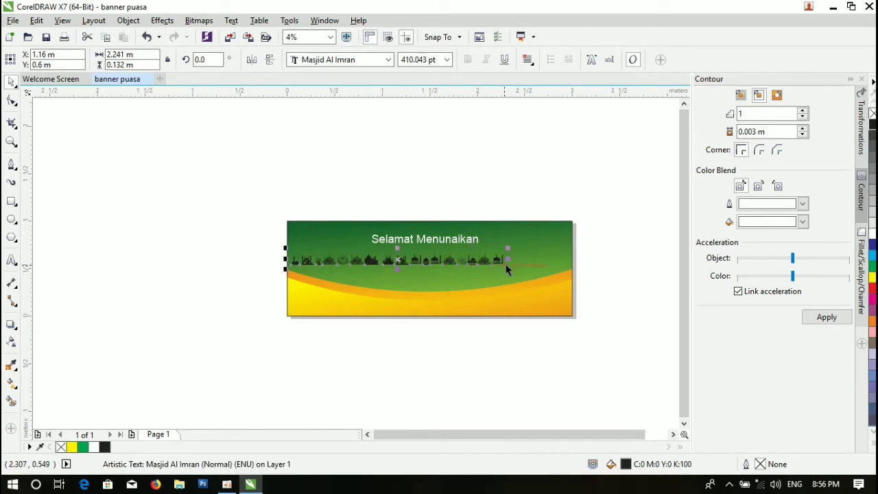
drag(508, 269, 534, 296)
Step: Delete the trailing characters of the mosque ornament text so only the first few mosque shapes remain
key(F8)
drag(588, 265, 426, 268)
key(BackSpace)
key(Left)
key(BackSpace)
key(BackSpace)
key(BackSpace)
key(BackSpace)
key(BackSpace)
key(BackSpace)
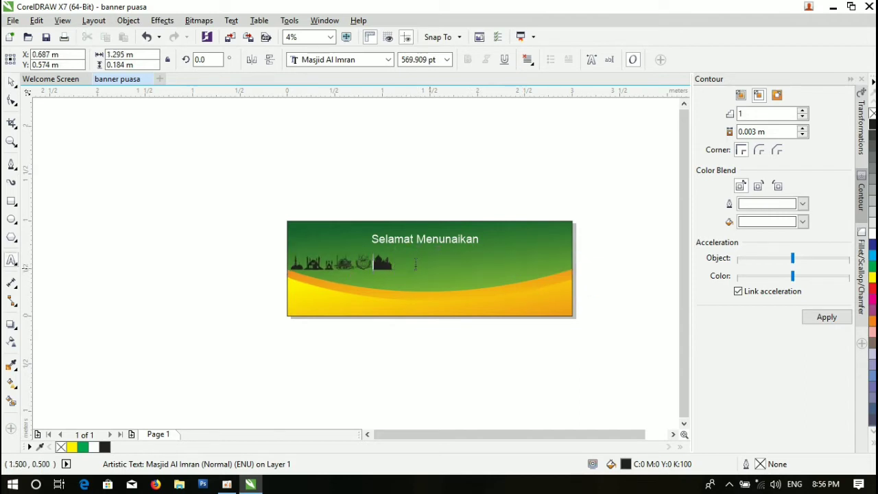
Step: Move the mosque ornament text onto the empty area beside the banner and enlarge it to about 1,221 pt
click(12, 82)
drag(312, 275, 199, 284)
mouse_move(200, 284)
mouse_down()
mouse_move(232, 306)
mouse_move(153, 285)
mouse_move(213, 341)
mouse_move(220, 288)
mouse_move(221, 333)
mouse_up()
Step: Duplicate the mosque ornament and replace the copy's text with the character "s"
right_click(233, 306)
key(F8)
key(BackSpace)
text(asdf)
key(BackSpace)
key(BackSpace)
key(BackSpace)
key(BackSpace)
text(s)
Step: Duplicate the "s" mosque ornament and replace the copy's text with the character "h"
click(11, 83)
right_click(213, 341)
key(F8)
key(BackSpace)
text(d)
key(BackSpace)
text(fgh)
key(BackSpace)
key(BackSpace)
key(BackSpace)
text(h)
Step: Copy the "h" domed mosque below the skyline and place another copy of it beside that one
click(12, 83)
right_click(221, 333)
drag(220, 332, 260, 350)
right_click(259, 350)
Step: Replace the newest mosque copy's text with "e" and attach it to the left end of the skyline
key(F8)
key(BackSpace)
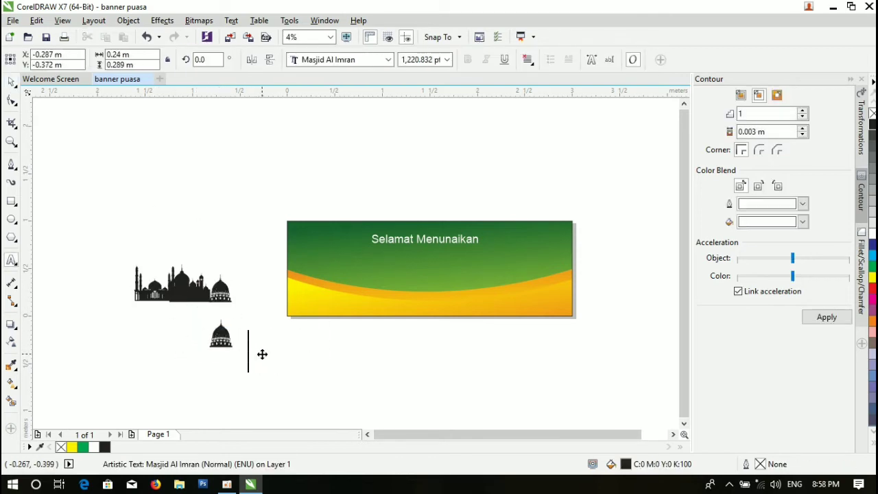
text(jkl)
key(BackSpace)
key(BackSpace)
key(BackSpace)
text(zx)
key(BackSpace)
key(BackSpace)
text(qwer)
key(BackSpace)
key(BackSpace)
key(BackSpace)
key(BackSpace)
text(e)
click(12, 82)
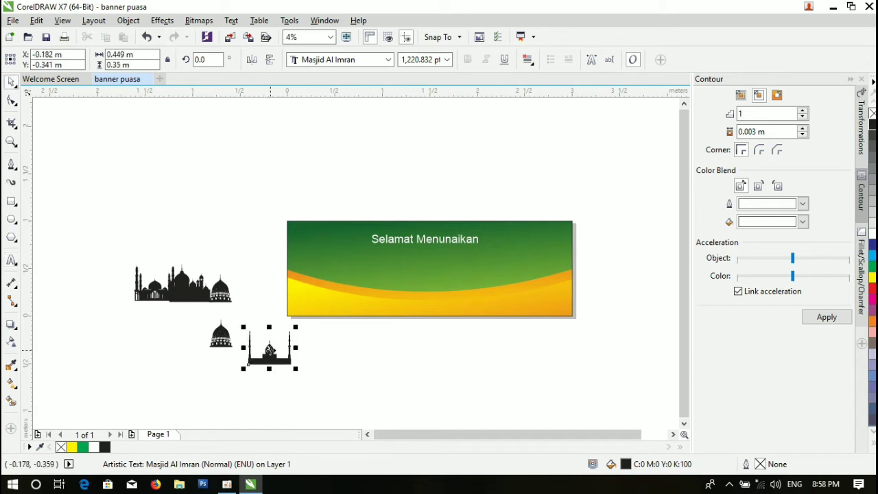
drag(270, 347, 118, 284)
Step: Replace the remaining lower mosque's text with "u" and attach it to the right end of the skyline
click(221, 336)
key(F8)
key(BackSpace)
text(rty)
key(BackSpace)
key(BackSpace)
key(BackSpace)
text(uio)
key(BackSpace)
key(BackSpace)
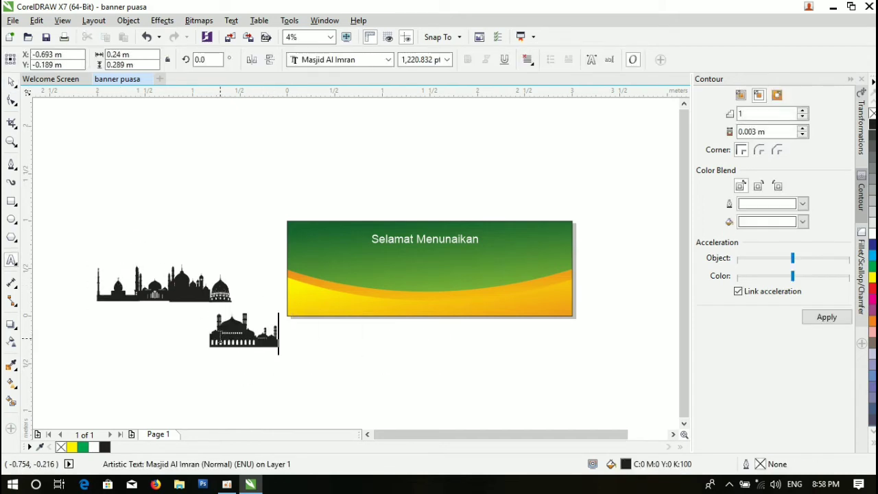
click(11, 83)
drag(245, 333, 263, 288)
Step: Group the five mosque ornaments that form the skyline
click(258, 247)
drag(79, 259, 319, 329)
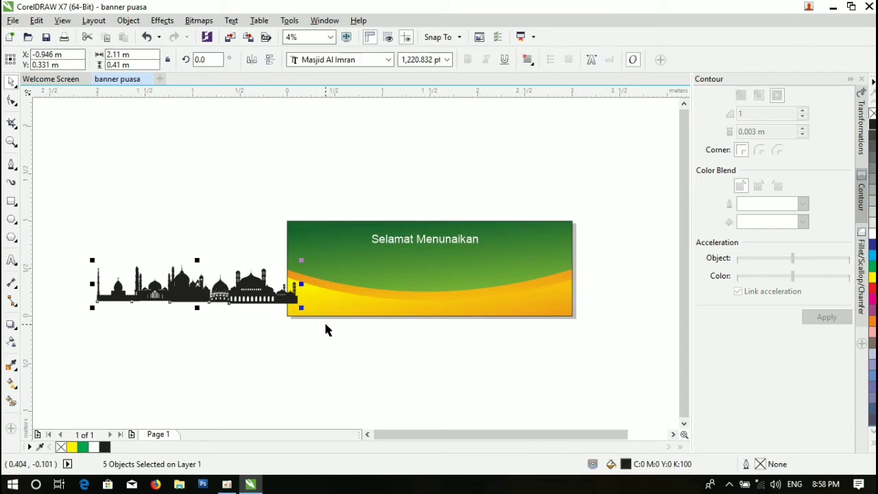
key(ctrl+g)
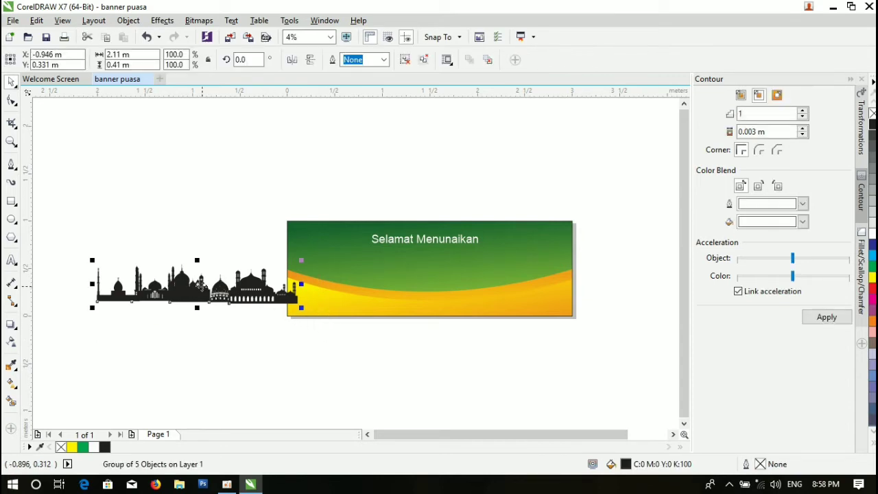
Step: Duplicate the mosque skyline group and line up the two skylines end to end below the banner
drag(216, 312, 282, 375)
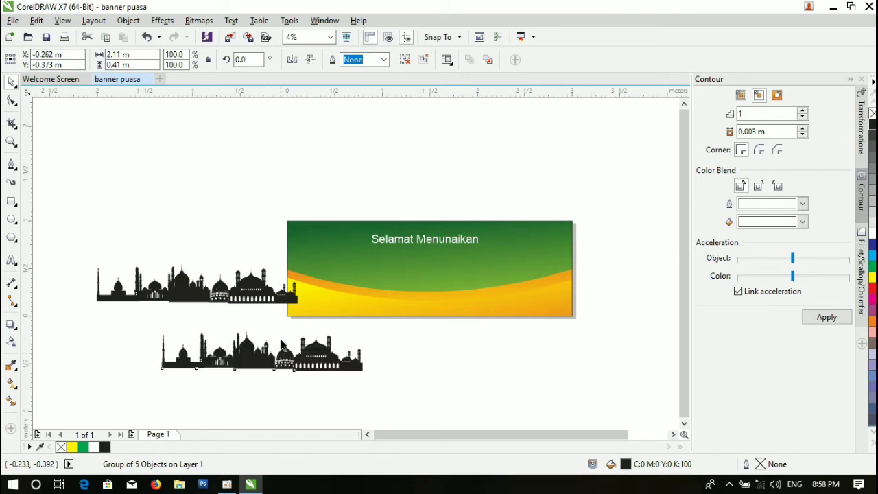
click(194, 297)
drag(207, 293, 456, 352)
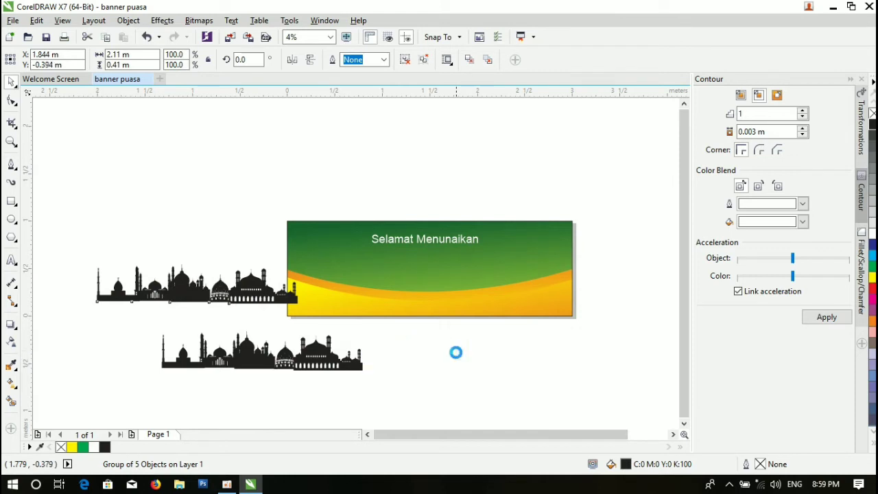
click(430, 393)
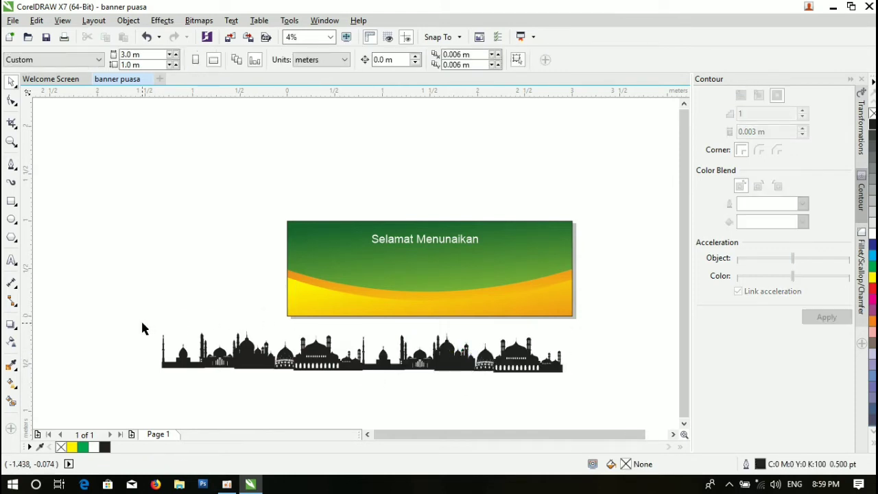
Step: Group the two joined skylines and PowerClip the group inside the banner's green rectangle
drag(141, 323, 580, 402)
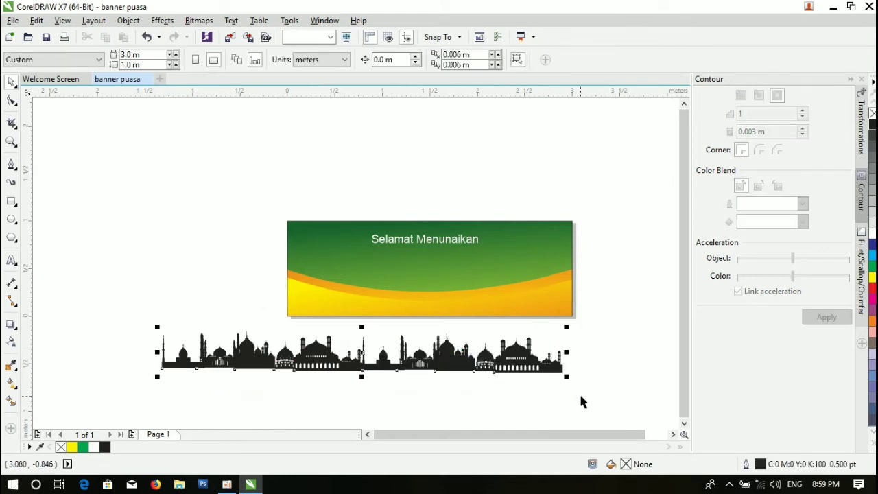
key(ctrl+g)
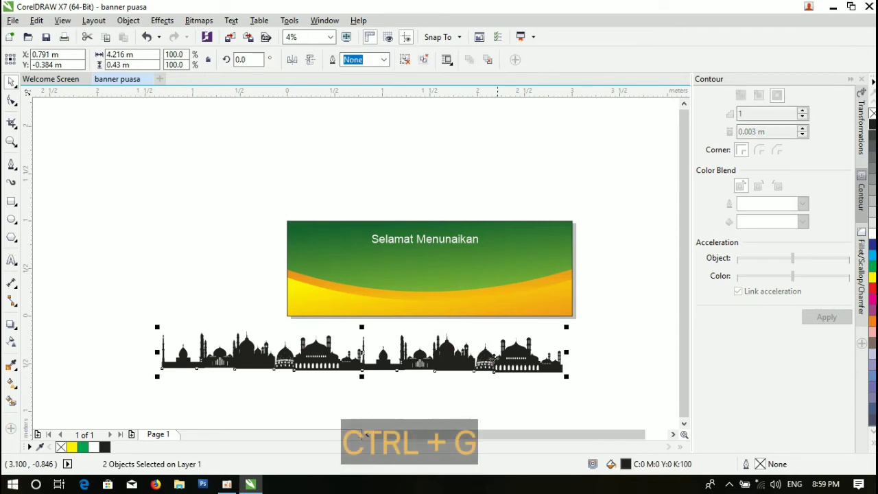
right_click(405, 362)
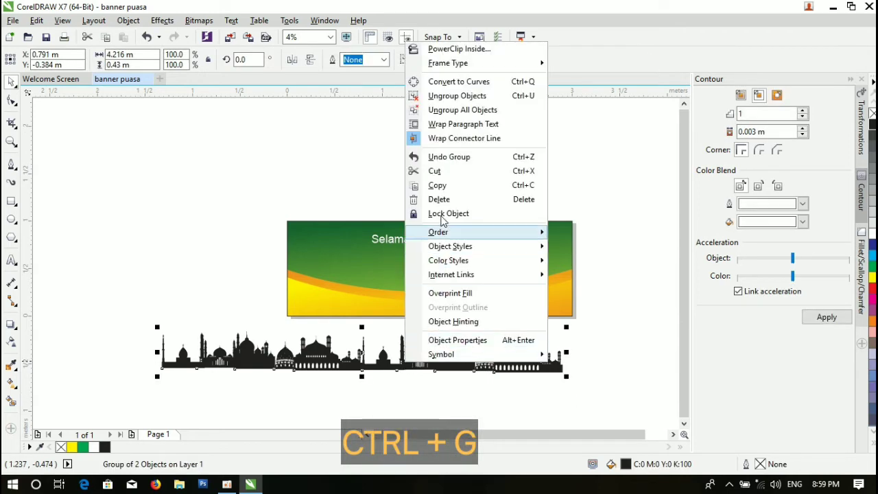
click(480, 49)
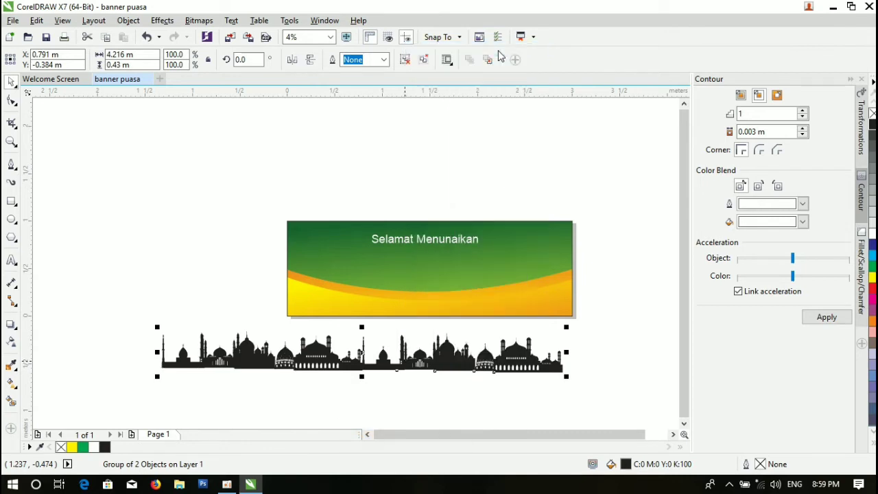
click(404, 277)
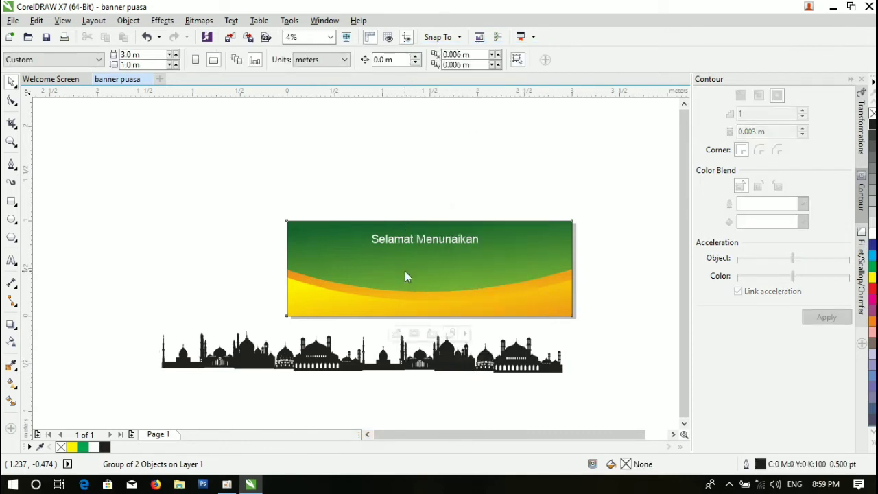
Step: Edit the banner's PowerClip contents and send the mosque skyline to the back of the layer, behind the yellow-orange curves
click(394, 336)
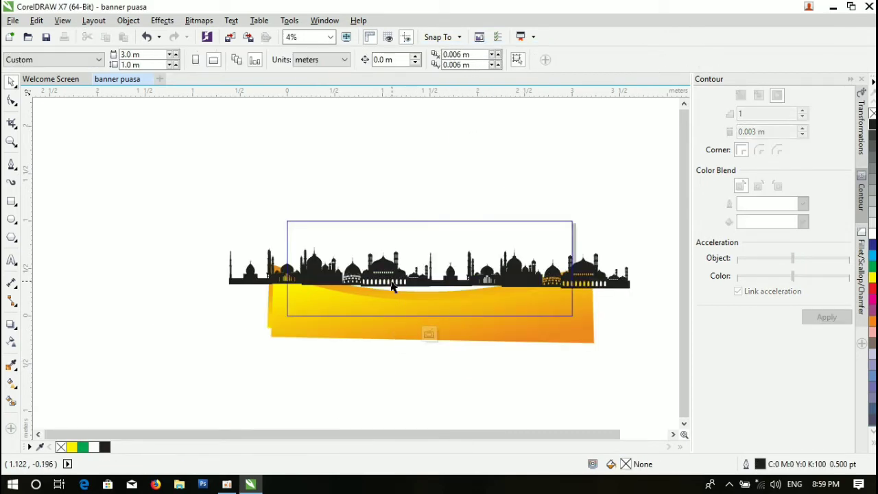
right_click(396, 270)
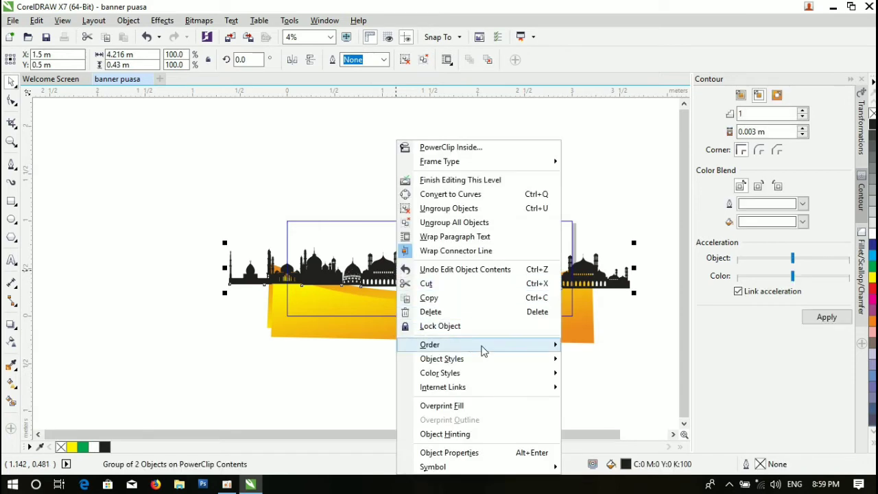
mouse_move(484, 347)
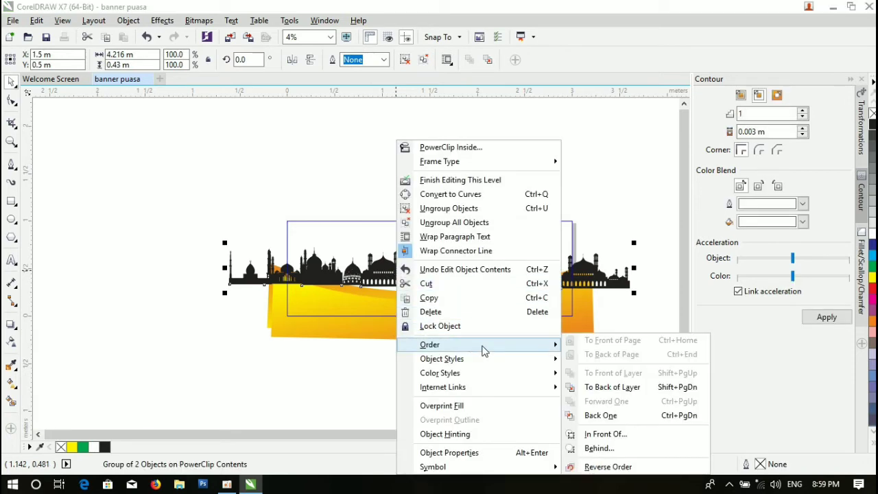
click(632, 388)
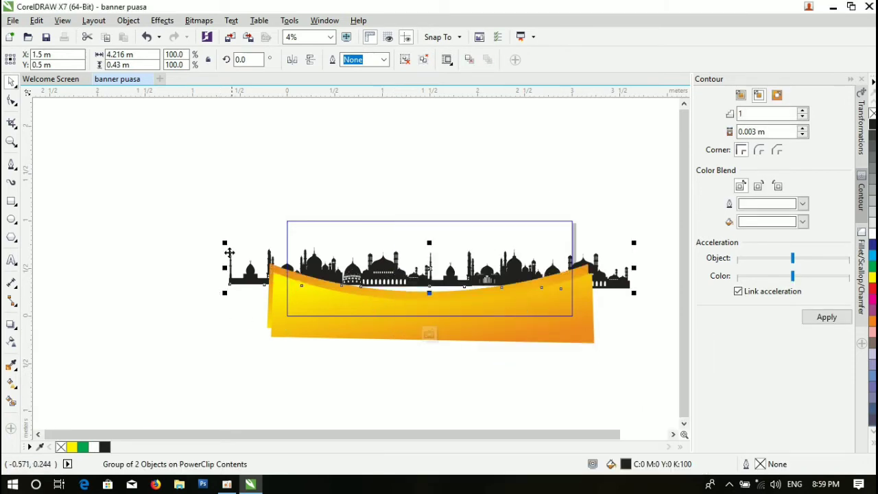
Step: Shrink the mosque skyline to about 3.367 m wide and seat it against the curve's upper edge
drag(226, 243, 265, 249)
drag(341, 256, 308, 233)
drag(429, 275, 409, 270)
click(417, 258)
click(411, 210)
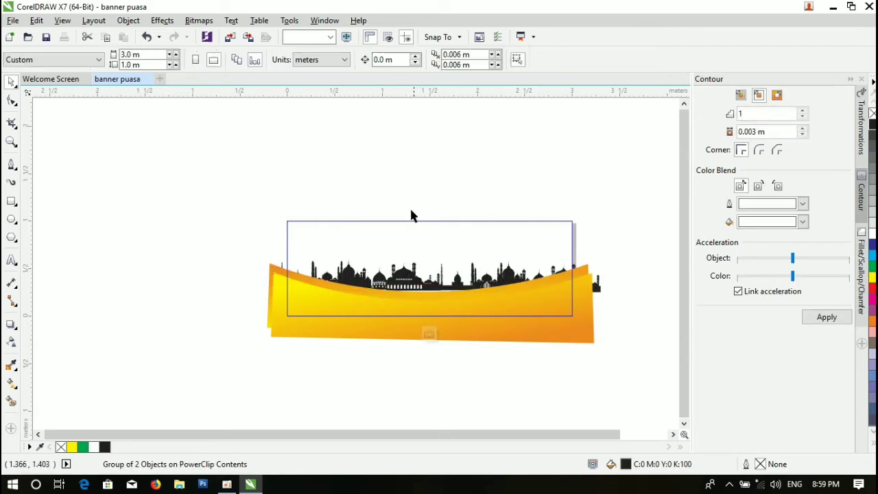
Step: Ungroup the skyline and raise the leftmost mosques so they stand above the curve
click(390, 281)
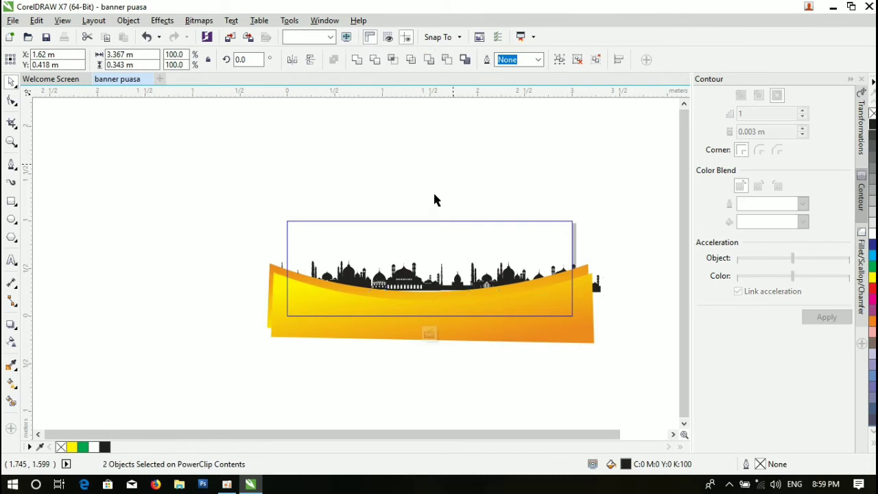
ctrl+click(315, 268)
key(ctrl+u)
click(349, 189)
mouse_move(314, 271)
mouse_down()
mouse_move(316, 261)
mouse_move(330, 269)
mouse_up()
click(345, 195)
click(357, 227)
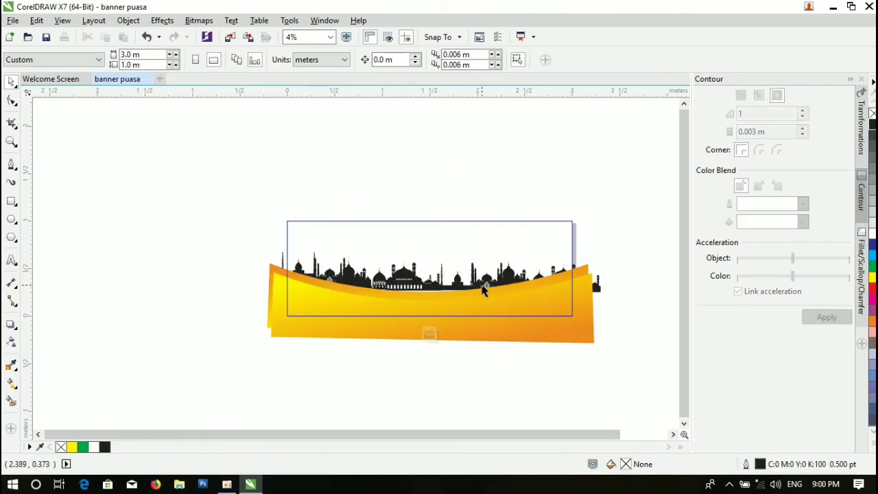
Step: Ungroup the right skyline half, raise its rightmost mosques above the curve, and finish editing the PowerClip contents
click(539, 276)
key(ctrl+u)
click(519, 198)
click(538, 274)
drag(540, 276, 569, 269)
key(ctrl+z)
click(554, 202)
click(564, 278)
click(580, 204)
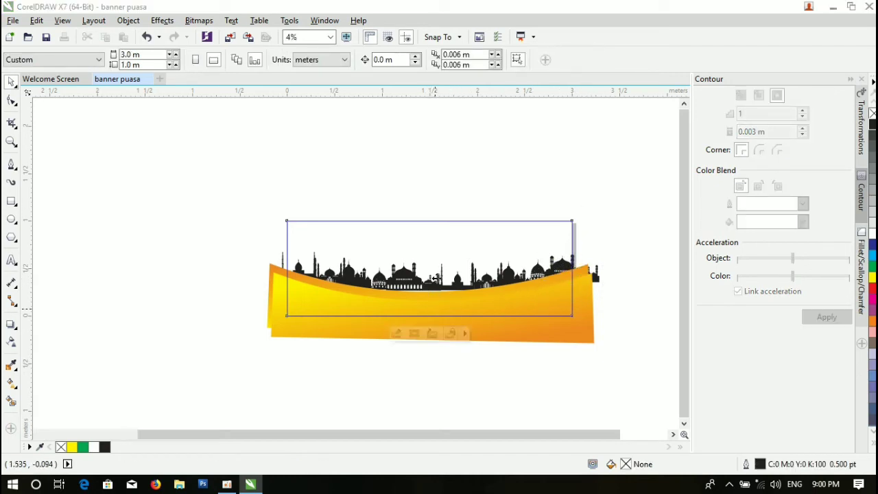
click(419, 198)
click(407, 176)
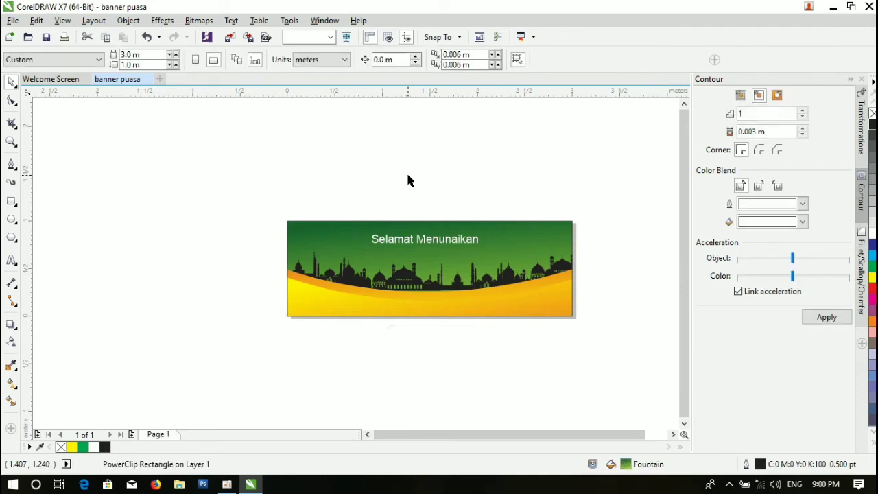
Step: Duplicate the white "Selamat Menunaikan" text and place the copy lower, over the mosque skyline
click(442, 245)
click(440, 174)
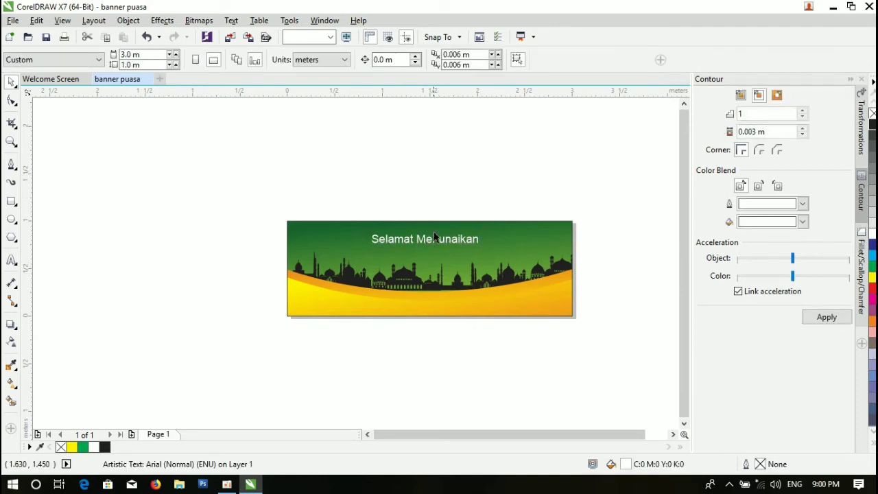
click(434, 238)
key(ctrl+c)
key(ctrl+v)
drag(434, 238, 422, 281)
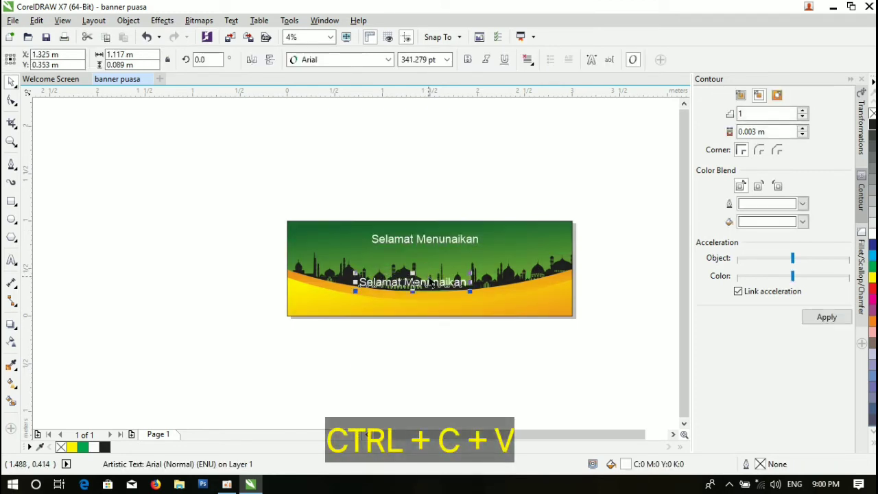
Step: Replace the lower text copy's wording with "Ibadah Puasa"
click(431, 277)
double_click(429, 280)
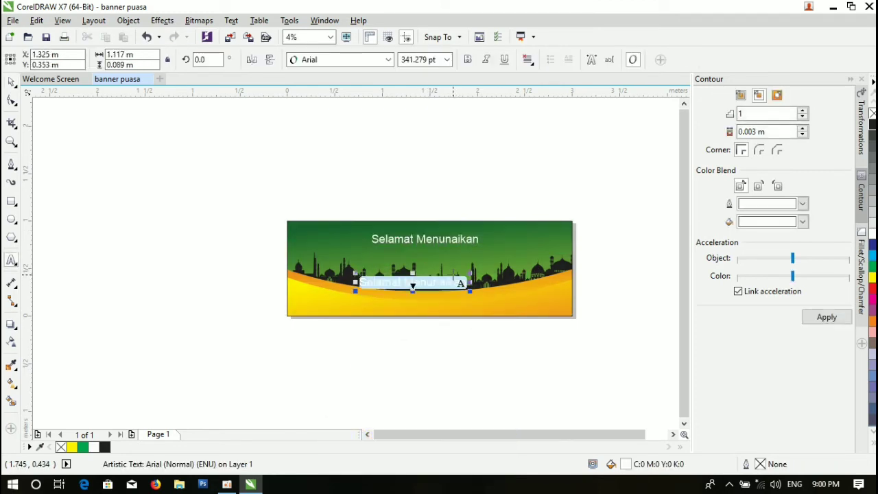
key(BackSpace)
text(Ibadah Puasa)
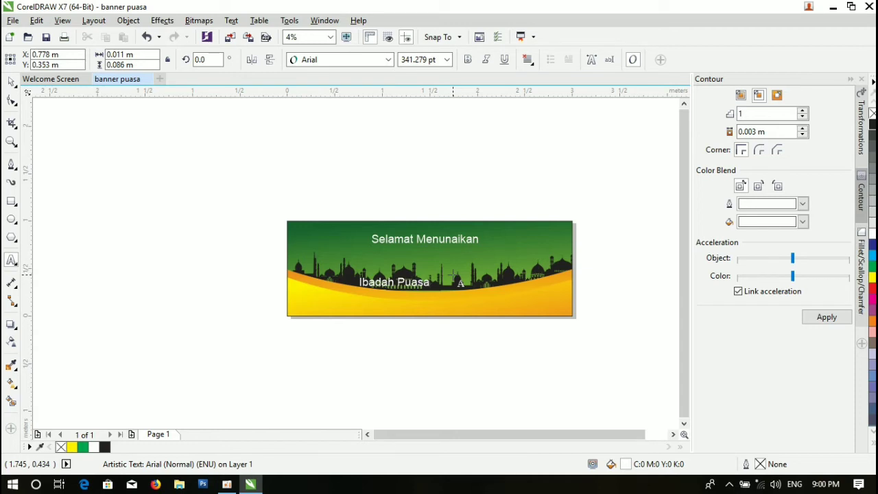
key(Escape)
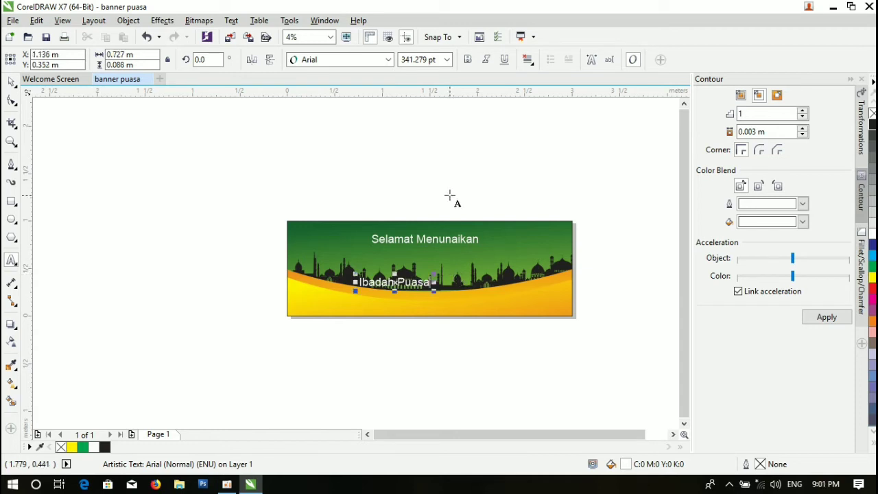
click(11, 87)
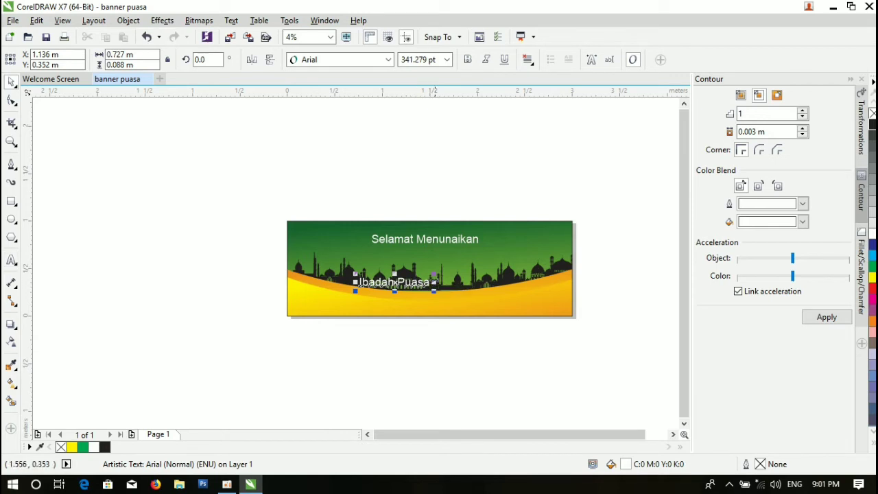
Step: Set the "Ibadah Puasa" text in the Amperzand font and enlarge it to about 1.417 m wide
drag(440, 270, 482, 254)
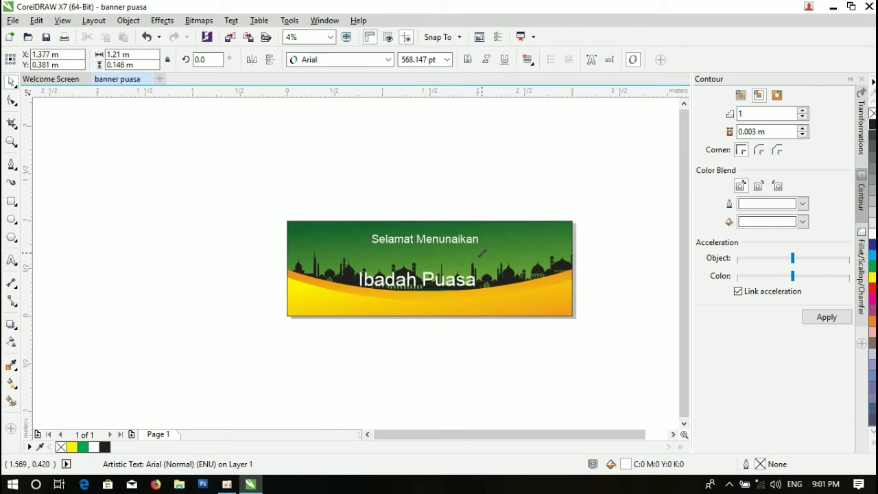
click(389, 60)
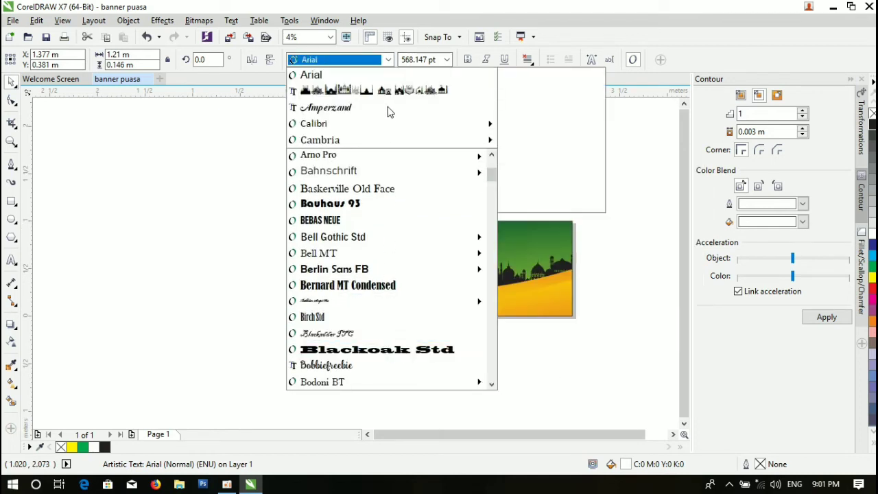
click(389, 110)
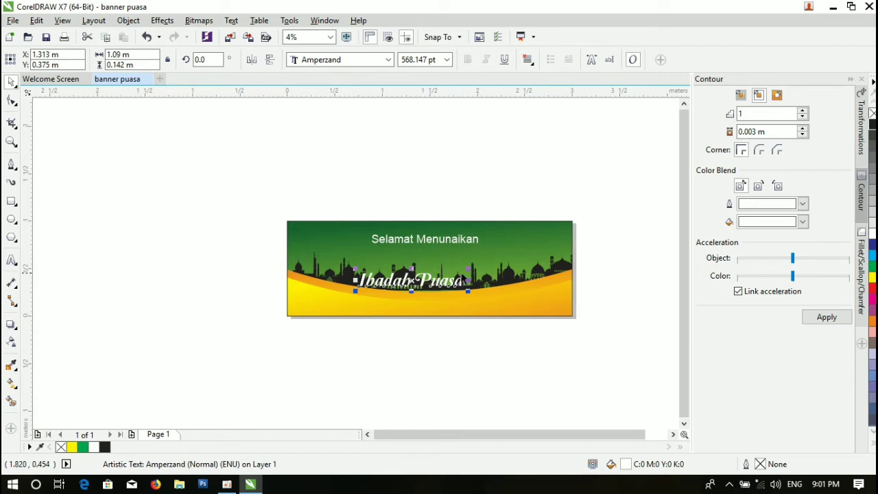
drag(472, 267, 497, 263)
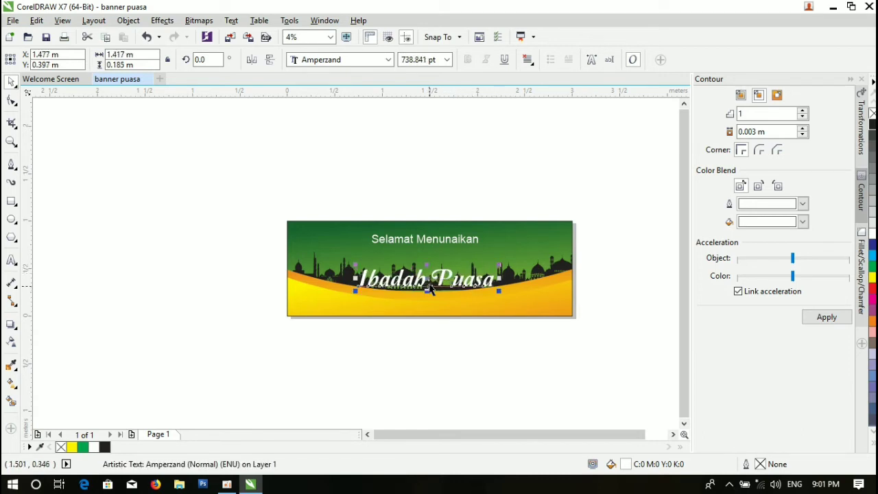
Step: Move the "Ibadah Puasa" text up so it sits directly beneath "Selamat Menunaikan"
click(458, 223)
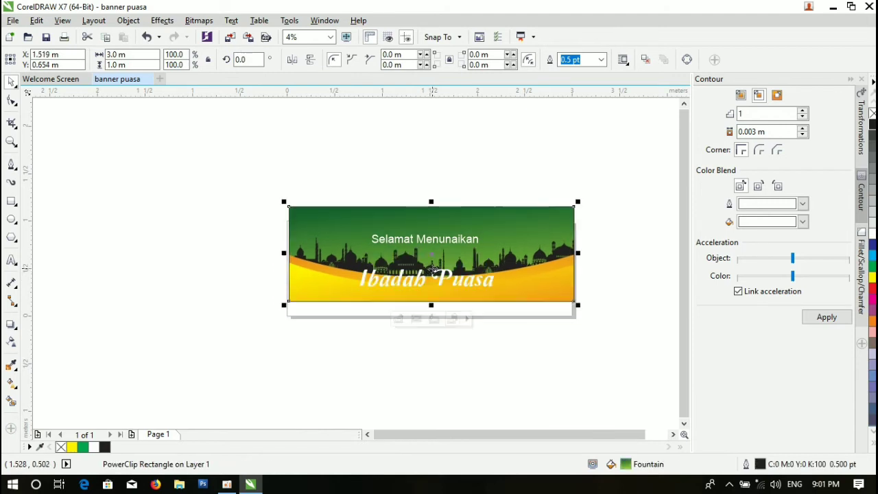
click(471, 171)
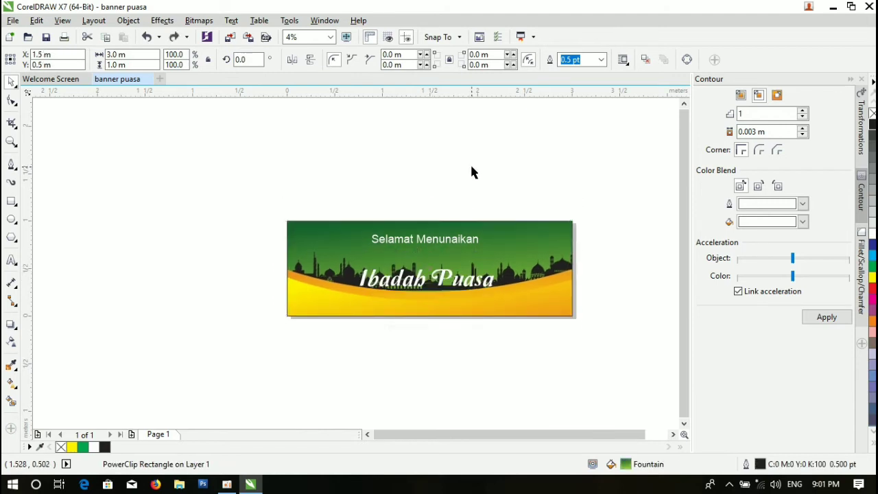
ctrl+click(407, 288)
drag(407, 280, 410, 267)
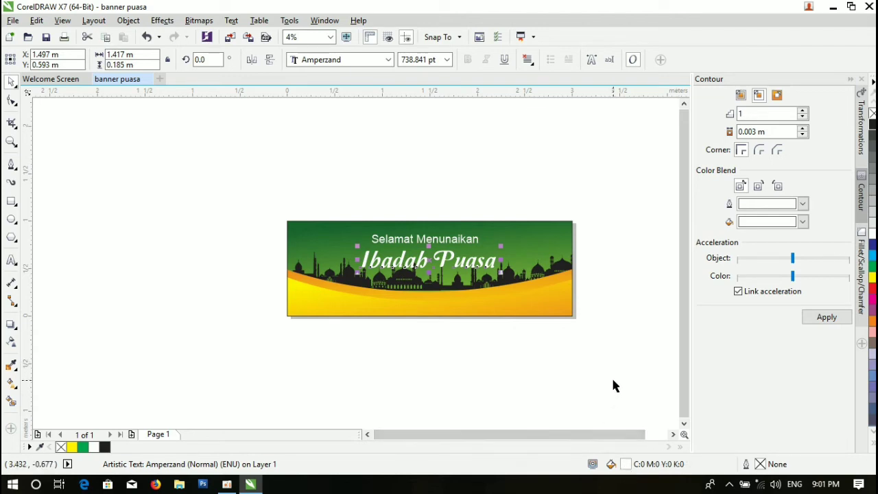
Step: Give the "Ibadah Puasa" text a linear fountain fill with a red end colour, running upward from bottom to top
double_click(632, 466)
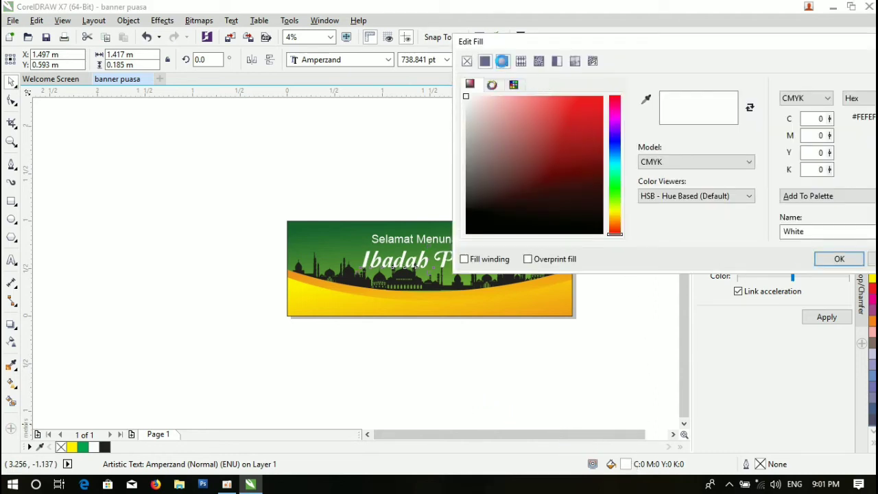
click(503, 62)
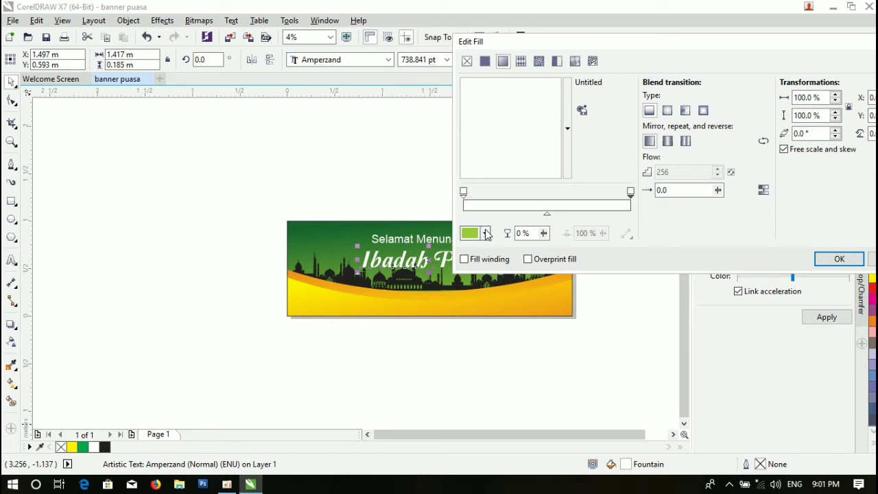
click(486, 233)
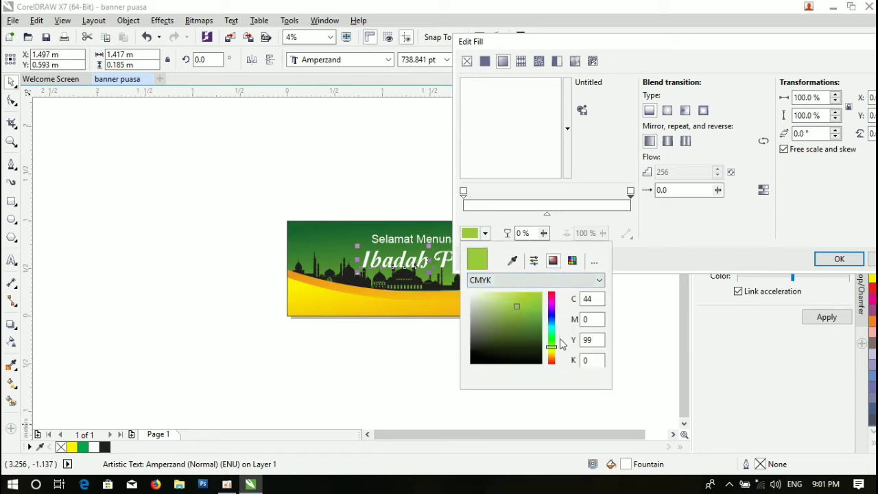
click(551, 362)
click(526, 299)
click(525, 143)
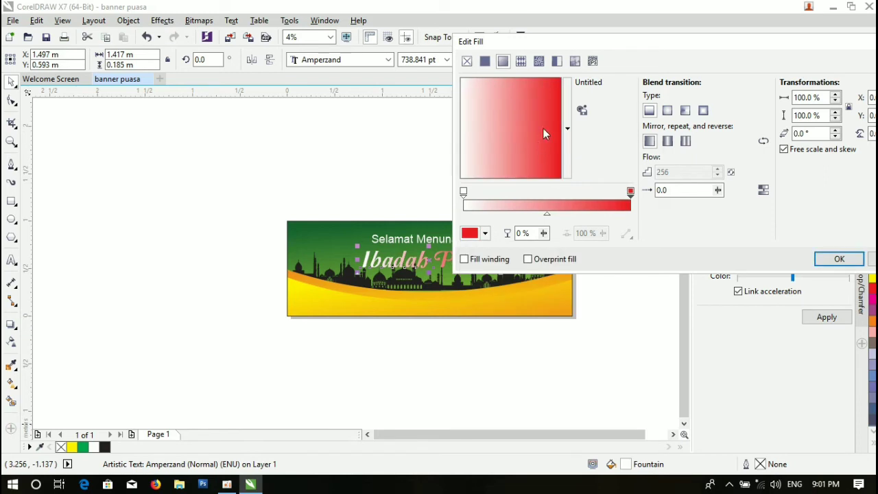
drag(525, 133, 525, 81)
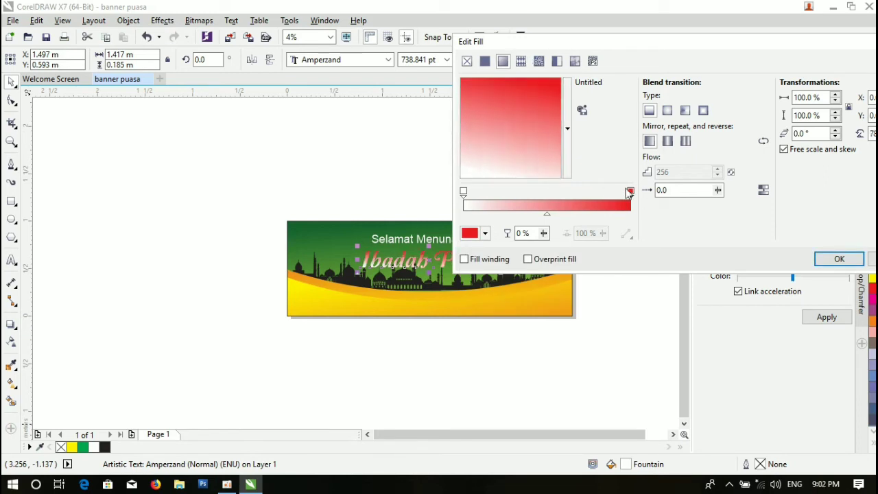
Step: Set the text gradient's lower colour to orange, C0 M44 Y100 K0, and apply the fill
click(464, 192)
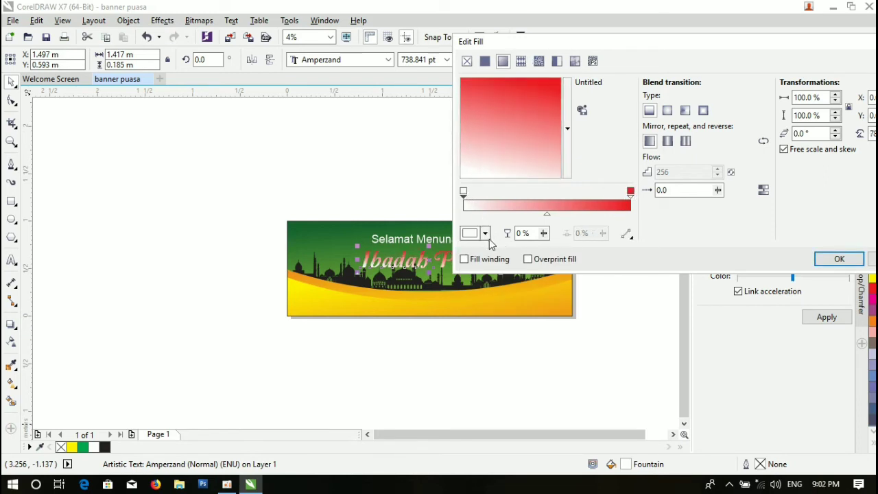
click(485, 233)
drag(552, 363, 553, 361)
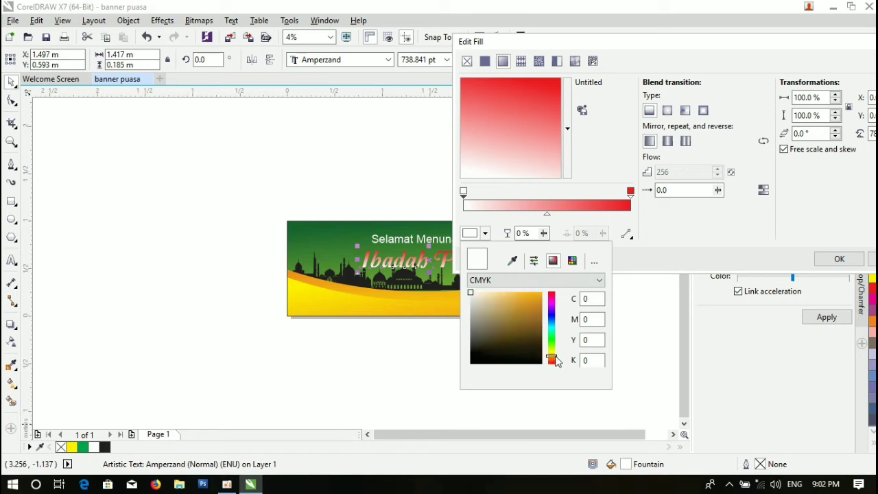
click(542, 293)
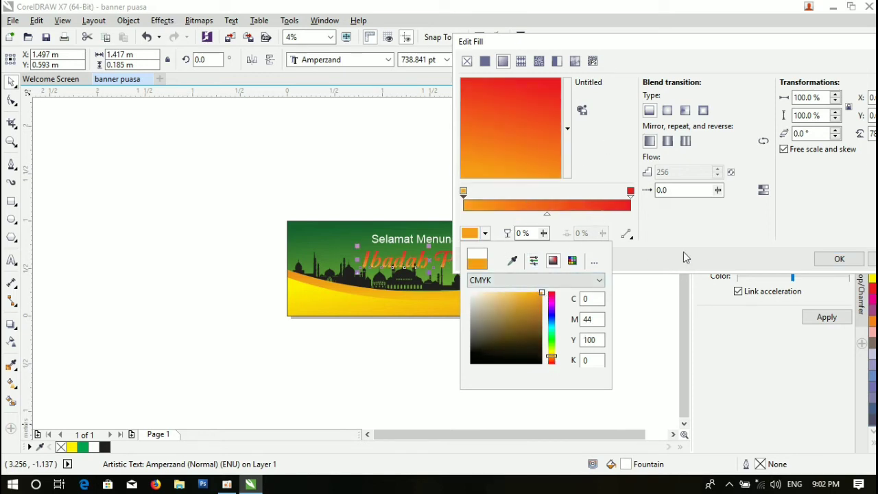
click(853, 260)
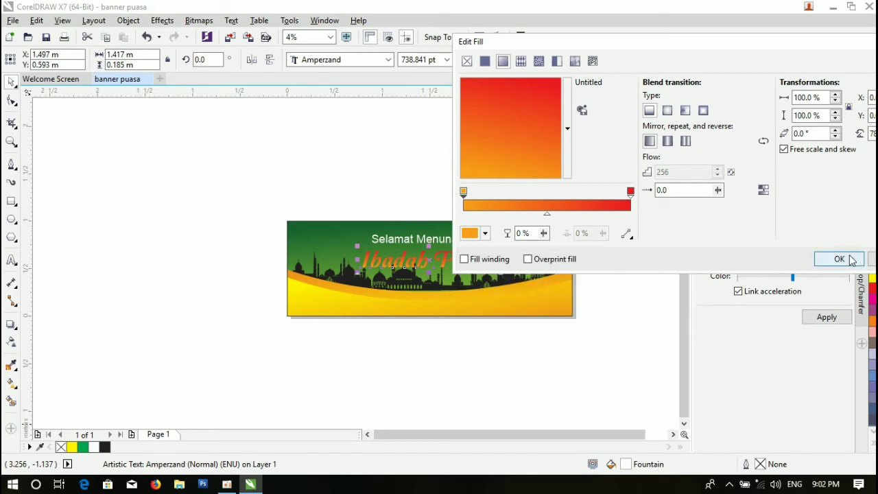
click(852, 260)
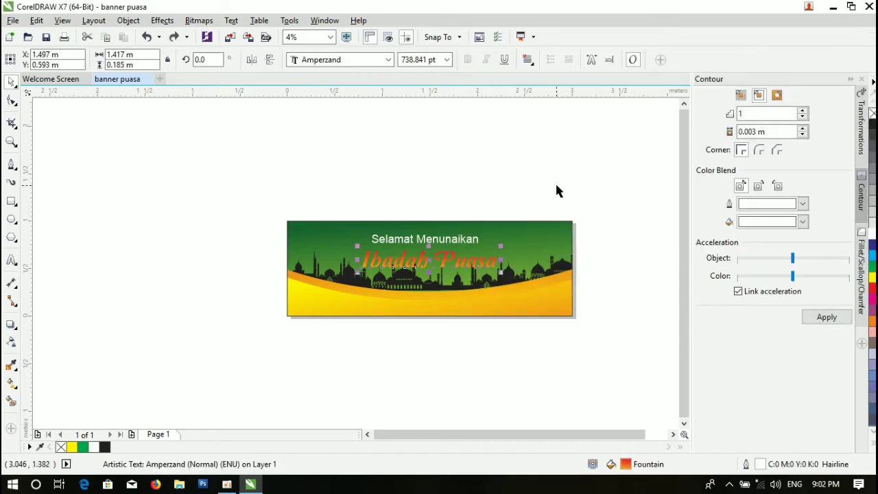
Step: Apply a one-step 0.003 m inside contour to "Ibadah Puasa", break it apart and move the contour shape slightly below the text
scroll(432, 259, up, 1)
click(820, 317)
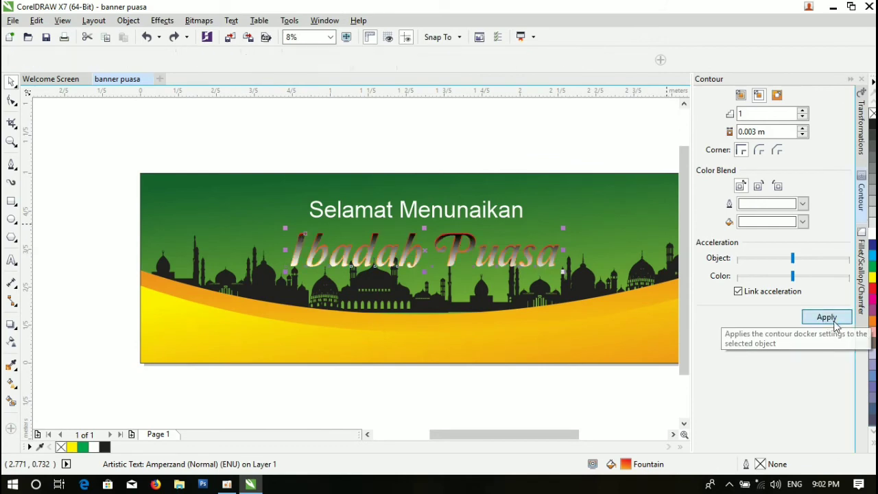
right_click(455, 249)
click(494, 270)
drag(478, 260, 479, 285)
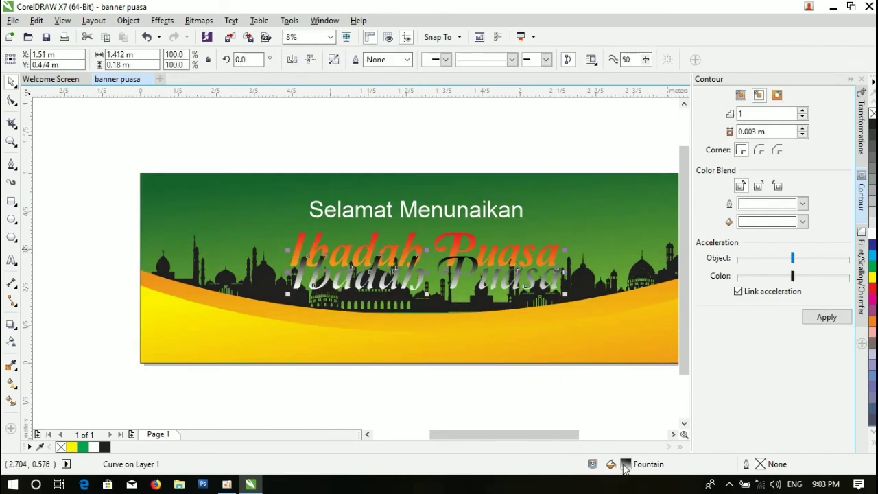
Step: Give the separated contour shape a uniform white fill and a white 2.0 pt outline
double_click(625, 467)
click(485, 61)
click(839, 258)
right_click(873, 233)
click(408, 60)
click(378, 146)
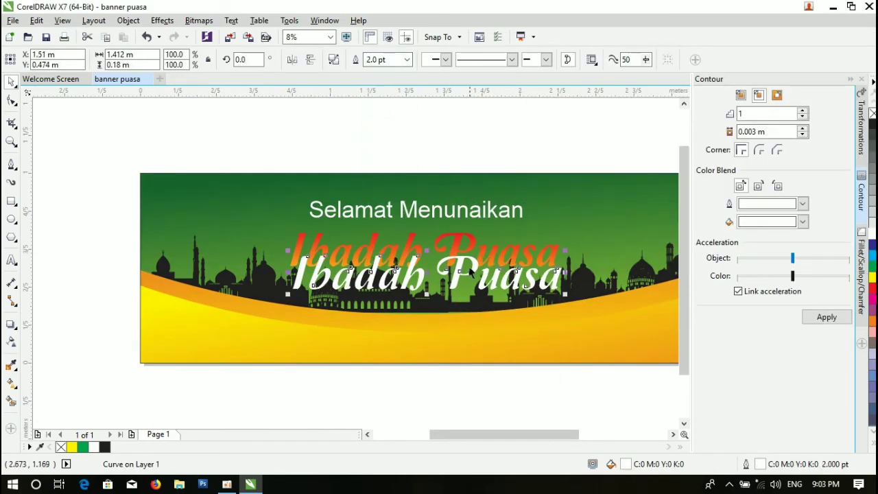
Step: Align the gradient "Ibadah Puasa" text and its white copy on a common vertical centre line
key(Escape)
click(316, 242)
shift+click(297, 283)
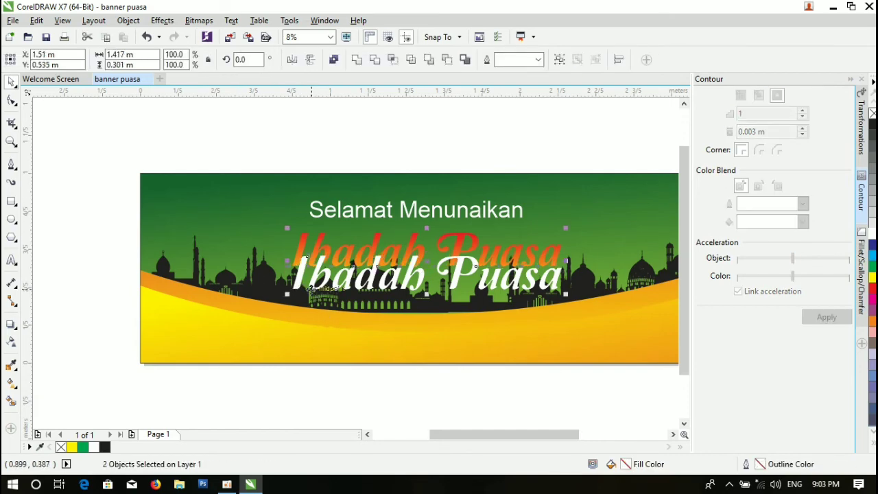
key(c)
key(Escape)
Step: Change the stacking order of the gradient "Ibadah Puasa" text relative to its white copy
click(322, 241)
right_click(322, 241)
mouse_move(411, 359)
click(516, 448)
click(317, 278)
right_click(319, 243)
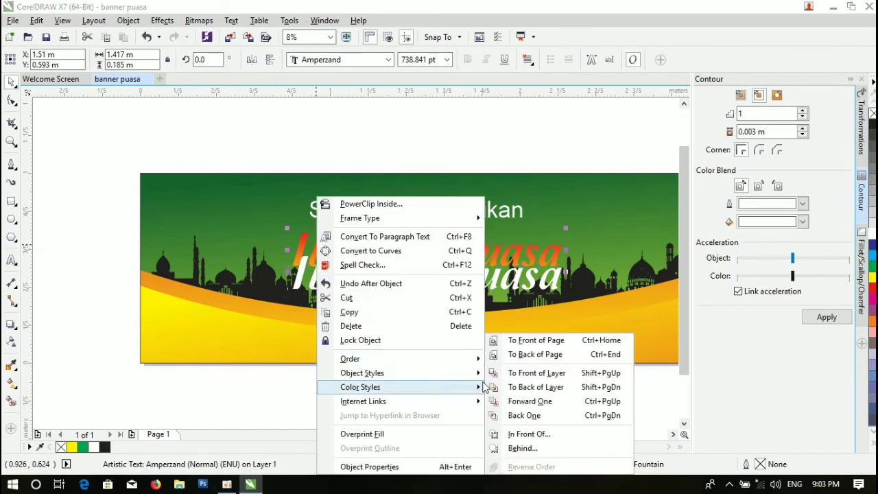
click(516, 448)
click(317, 278)
Step: Try to align the gradient text and its white copy on a common horizontal centre line, and undo it
shift+click(320, 264)
key(e)
click(372, 152)
key(ctrl+z)
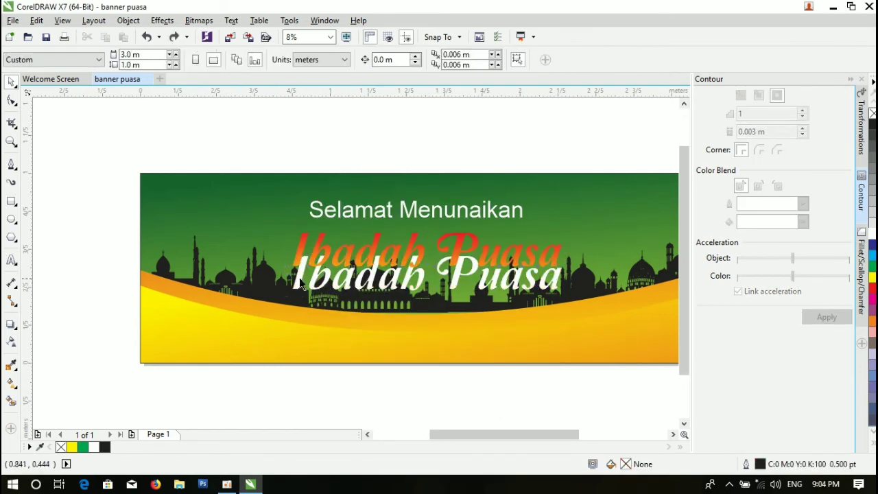
Step: Set the outline width of the white "Ibadah Puasa" copy to 30 pt
click(317, 278)
click(410, 59)
click(391, 164)
click(330, 125)
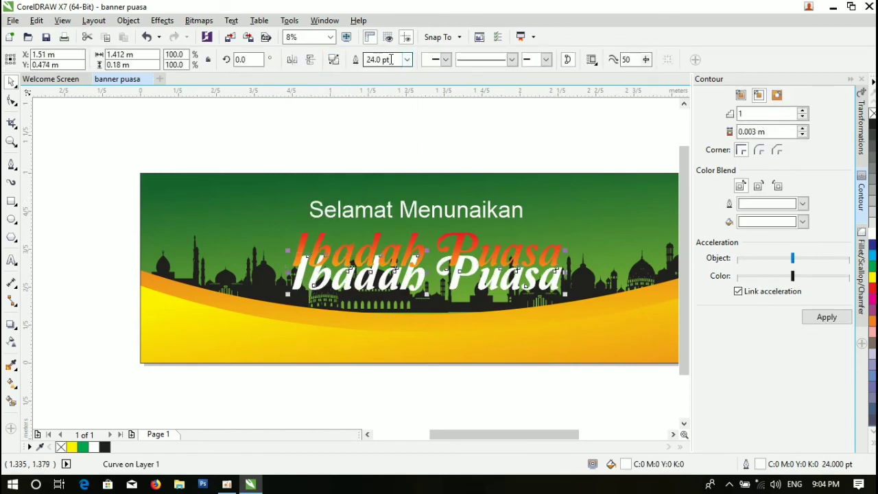
double_click(391, 60)
text(30)
key(Return)
Step: Centre the gradient text over its thick white copy, group the two and adjust the group's position
click(317, 247)
shift+click(315, 278)
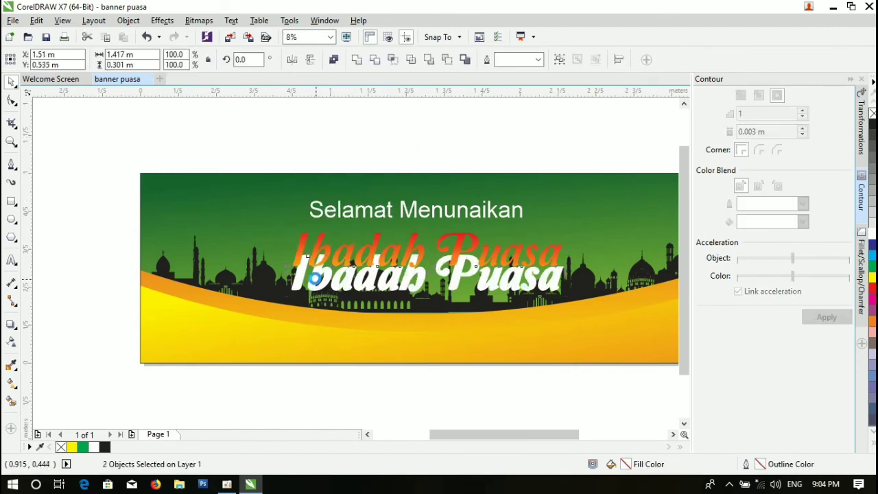
key(e)
key(ctrl+g)
drag(424, 276, 420, 269)
Step: Shrink "Selamat Menunaikan", centre it above "Ibadah Puasa" and place both texts higher, above the mosque skyline
click(427, 155)
click(408, 210)
drag(527, 196, 434, 206)
drag(371, 214, 430, 200)
drag(408, 266, 418, 235)
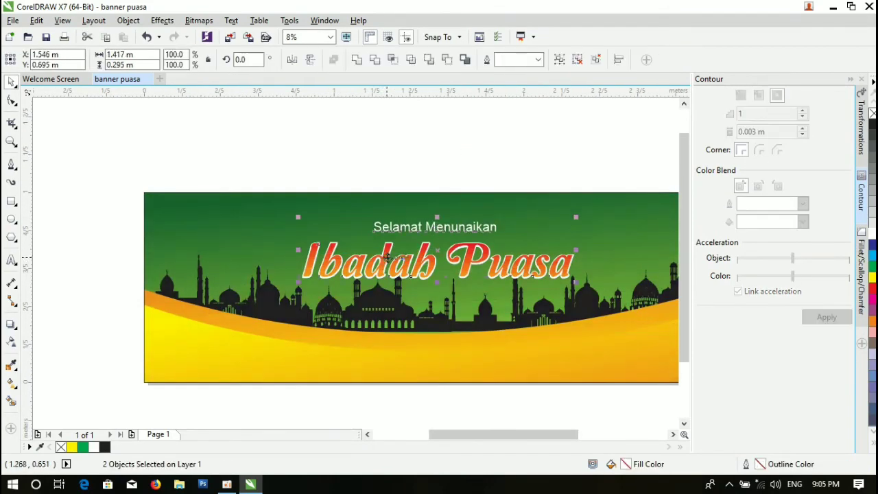
click(448, 151)
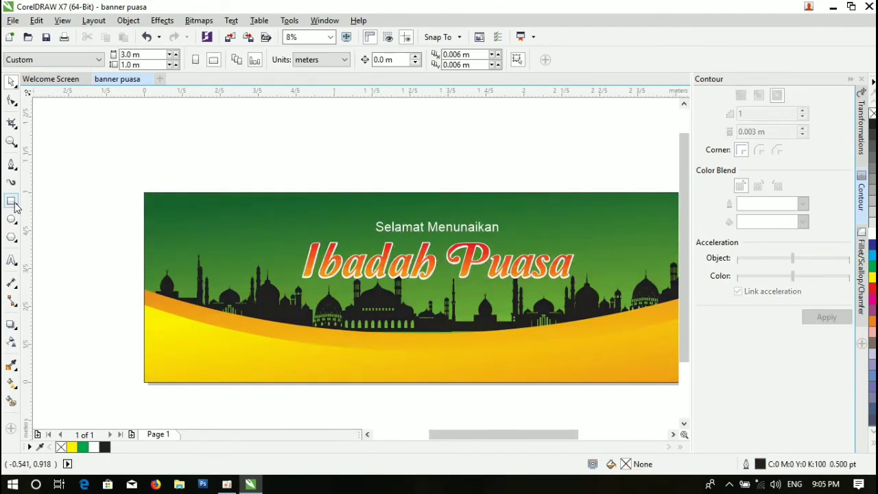
Step: Draw a horizontal rectangle about 0.586 × 0.091 m beneath the left part of "Ibadah Puasa"
click(10, 202)
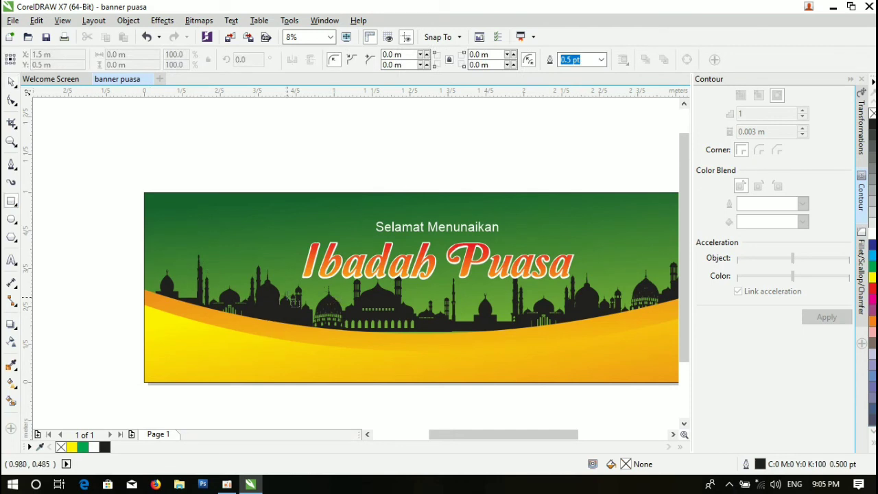
drag(346, 292, 408, 308)
click(11, 83)
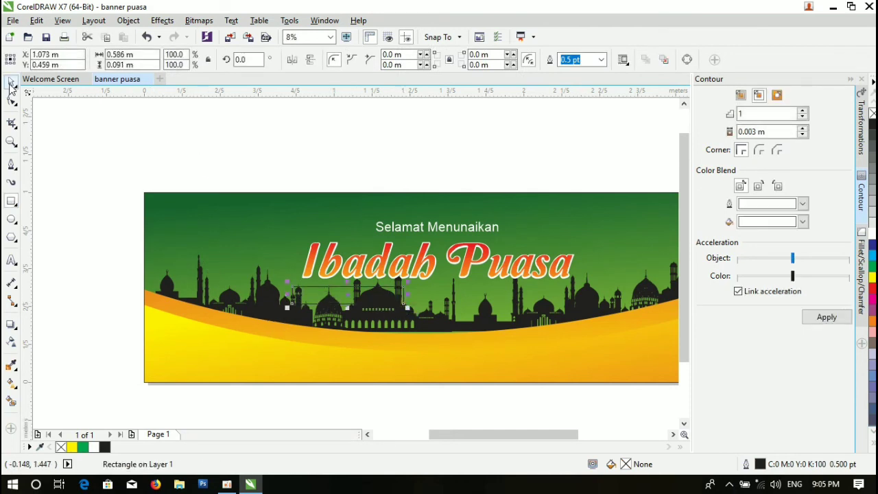
Step: Fill the rectangle with orange, C0 M60 Y100 K0, and remove its outline
click(872, 292)
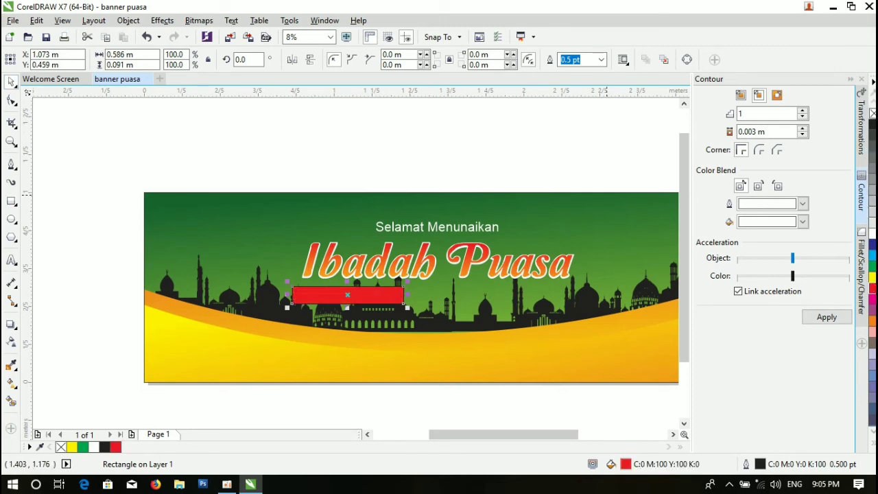
right_click(873, 113)
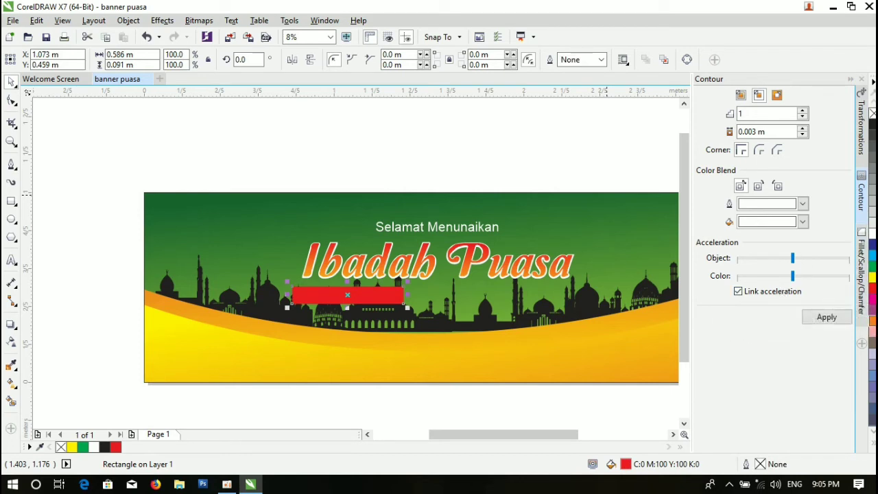
click(872, 322)
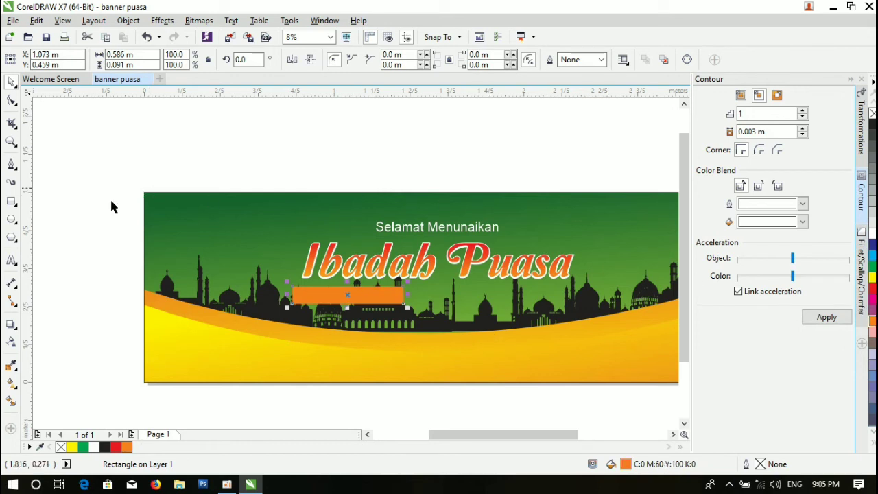
Step: Apply a linear transparency to the orange bar so it fades out toward its left end
click(11, 342)
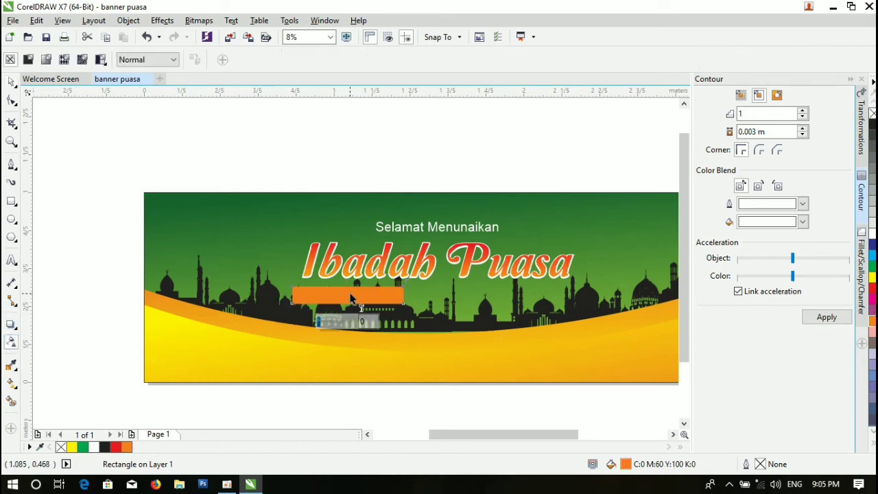
drag(347, 294, 281, 295)
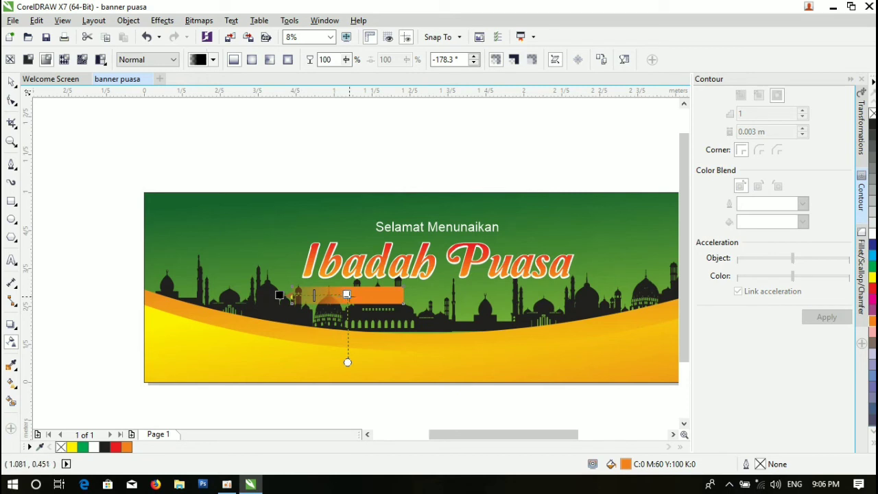
drag(346, 295, 366, 295)
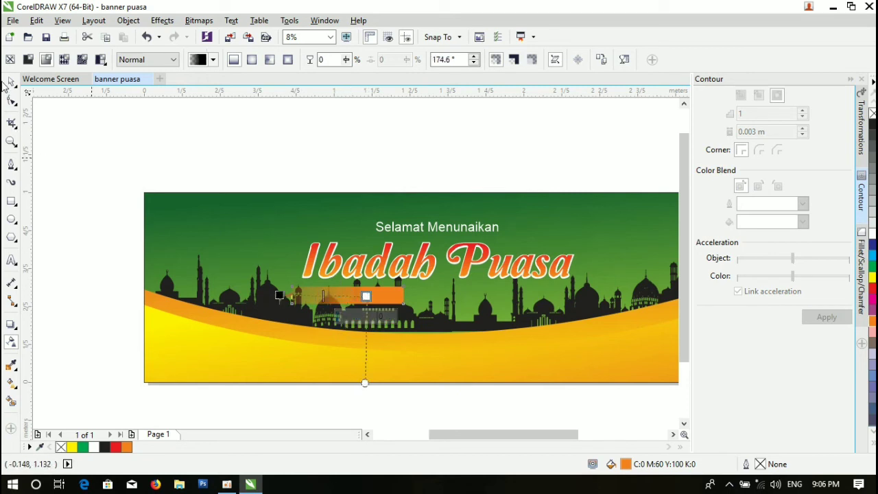
click(10, 82)
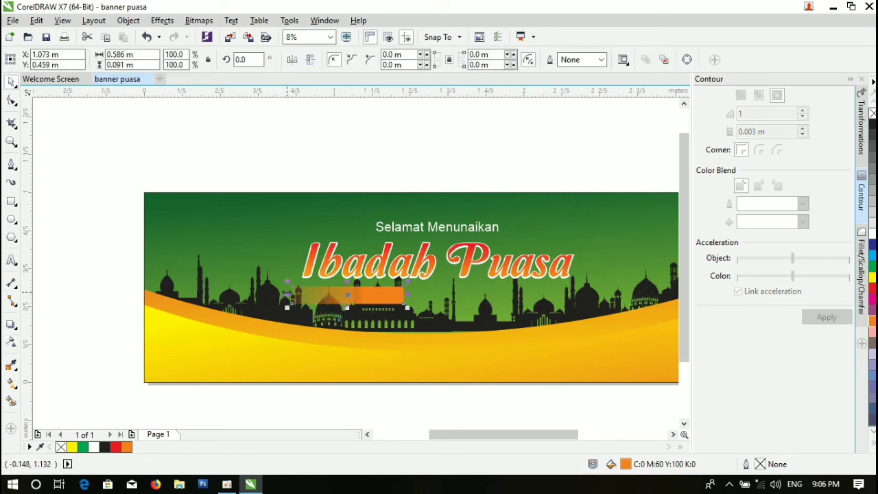
Step: Mirror a copy of the faded orange bar to the right, about 0.572 m wide, with the solid ends meeting
drag(287, 295, 511, 312)
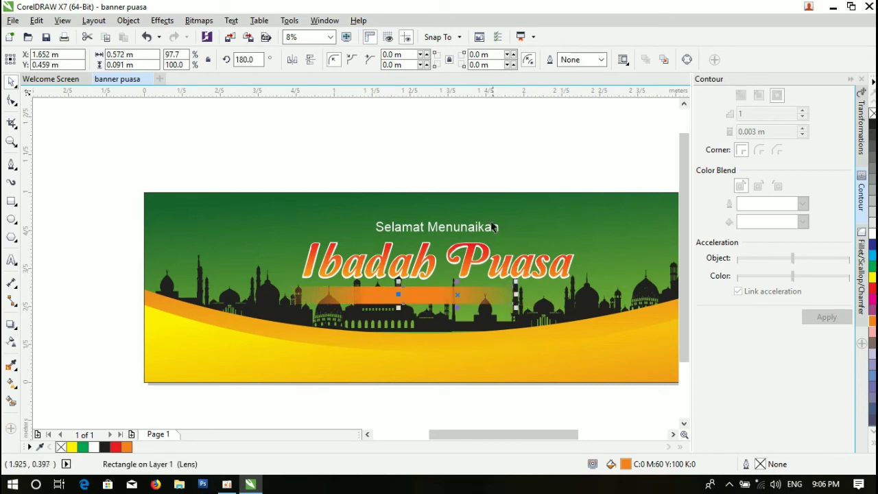
click(478, 161)
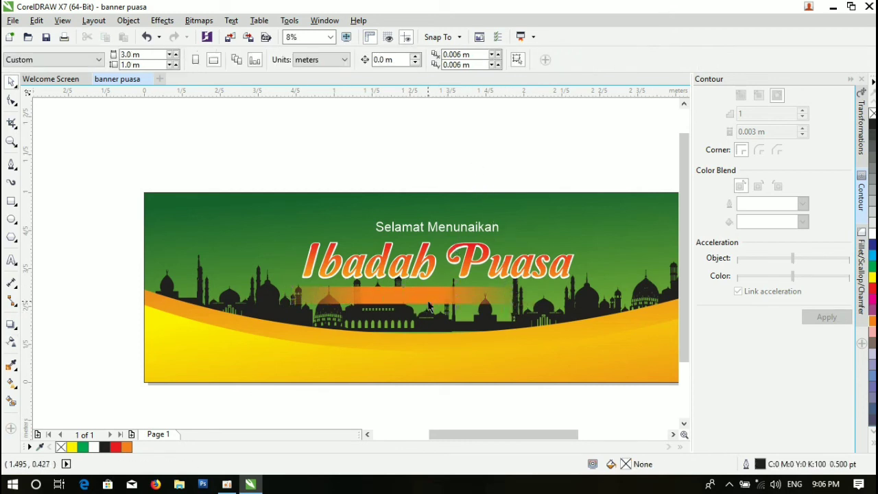
scroll(423, 300, up, 2)
scroll(424, 300, up, 1)
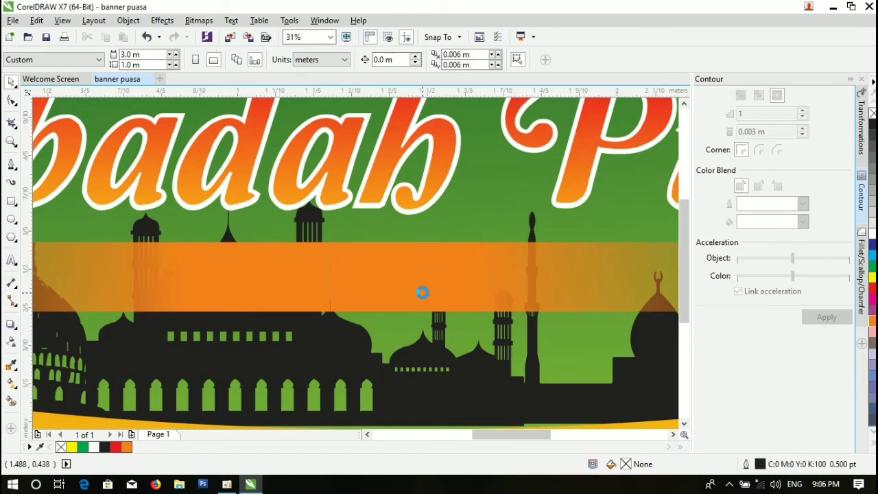
Step: Group the two faded orange bar halves beneath "Ibadah Puasa" into one object
scroll(422, 299, down, 1)
click(435, 292)
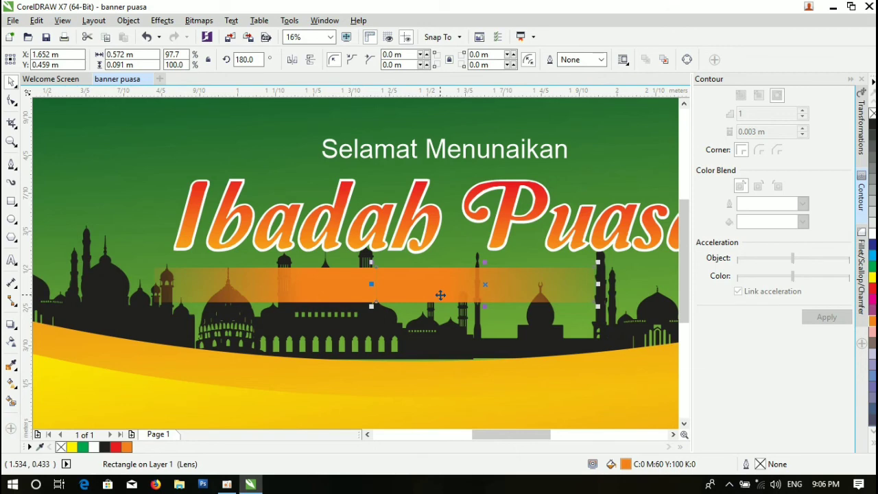
scroll(442, 254, down, 3)
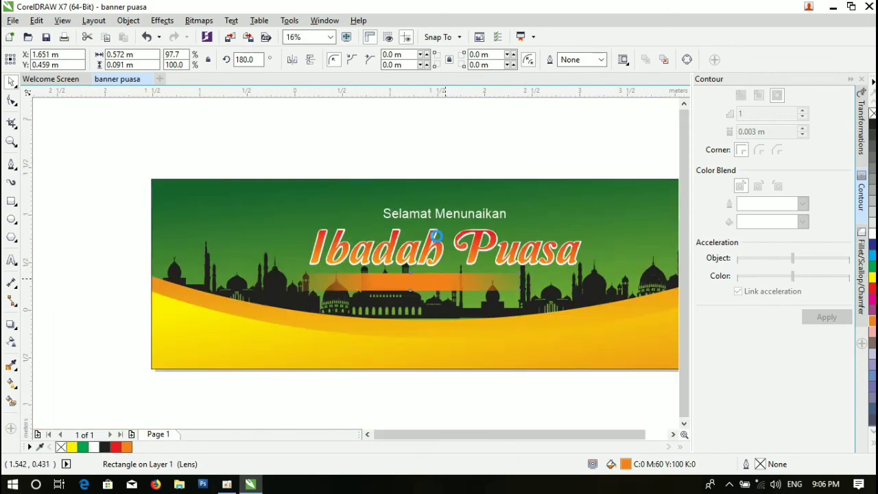
click(429, 172)
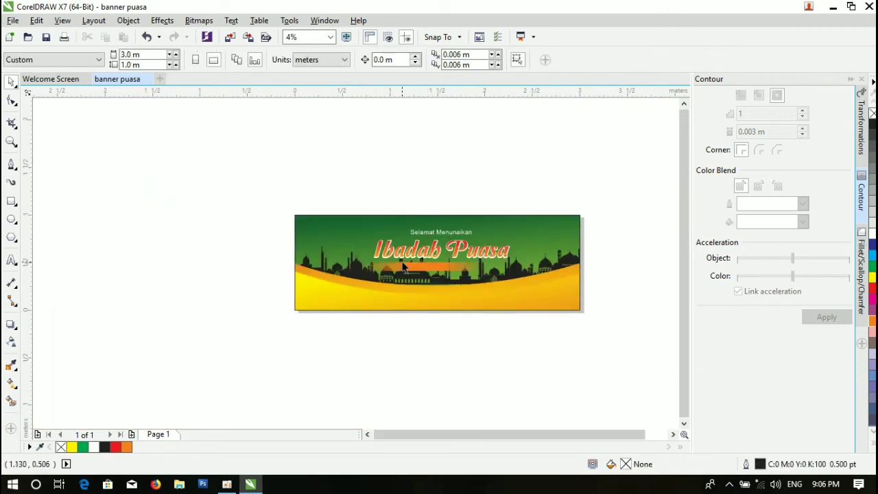
click(382, 269)
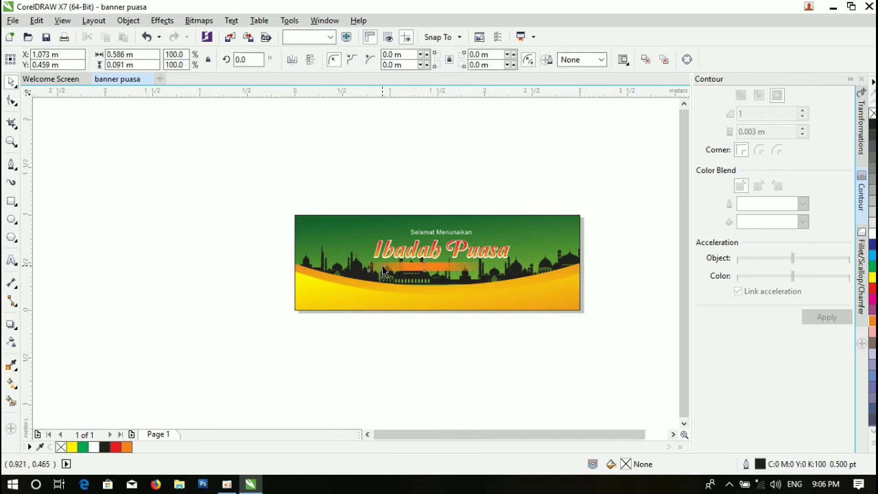
shift+click(447, 267)
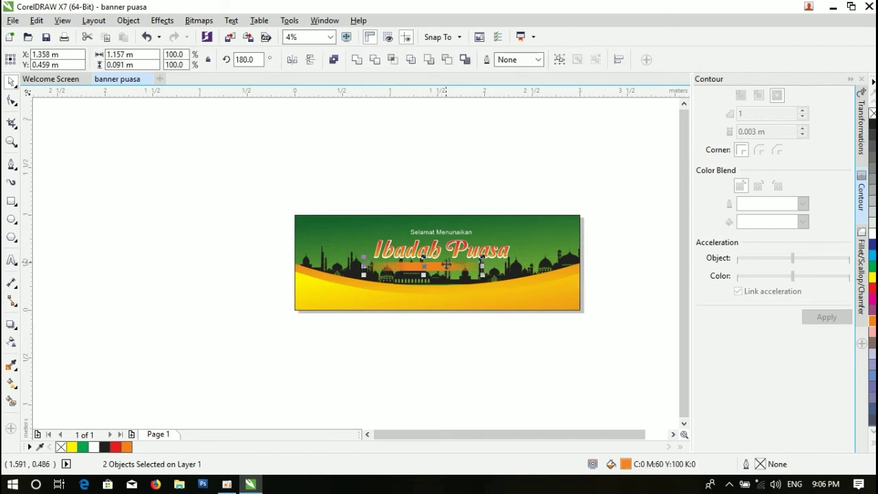
key(ctrl+g)
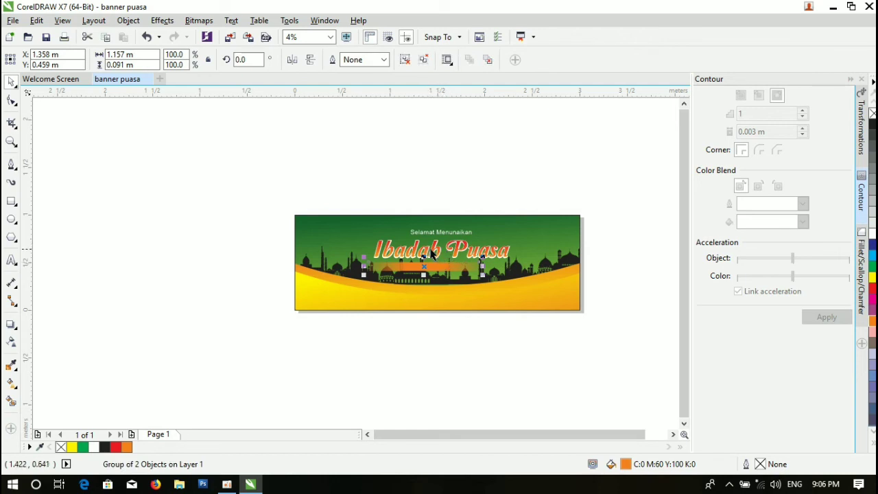
Step: Center the grouped orange bar horizontally on the "Ibadah Puasa" text
shift+click(432, 252)
key(c)
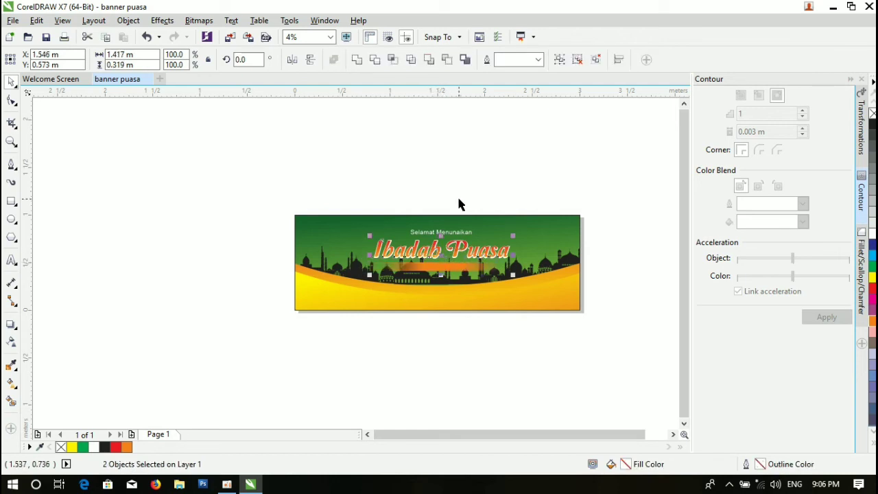
key(Escape)
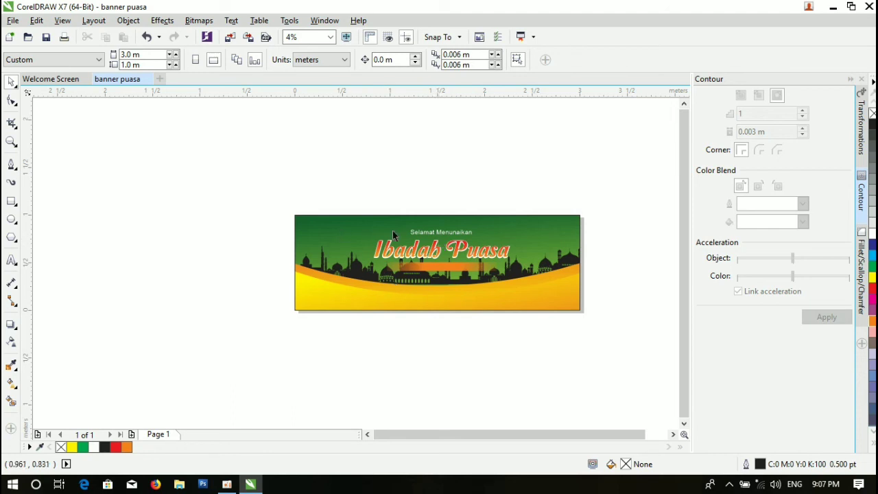
Step: Copy the "Selamat Menunaikan" text onto the orange bar and change the copy's wording to "1441 H"
scroll(450, 245, up, 2)
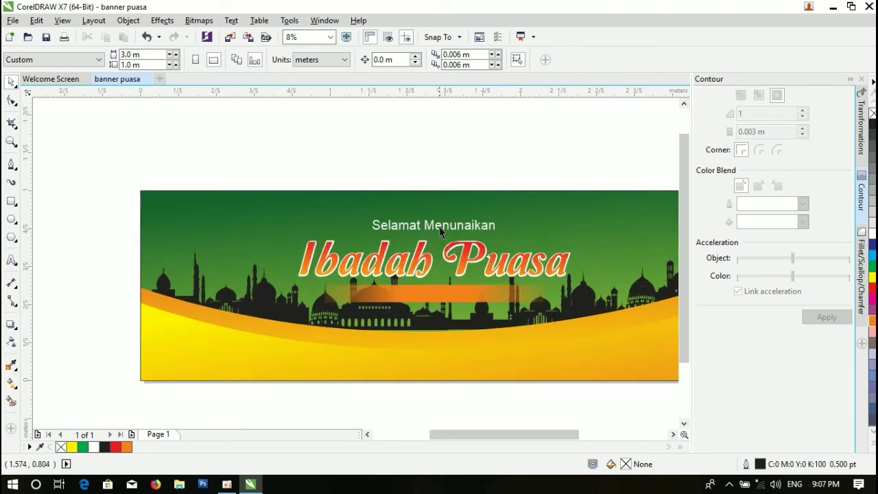
click(441, 233)
drag(441, 233, 440, 294)
right_click(441, 294)
double_click(442, 295)
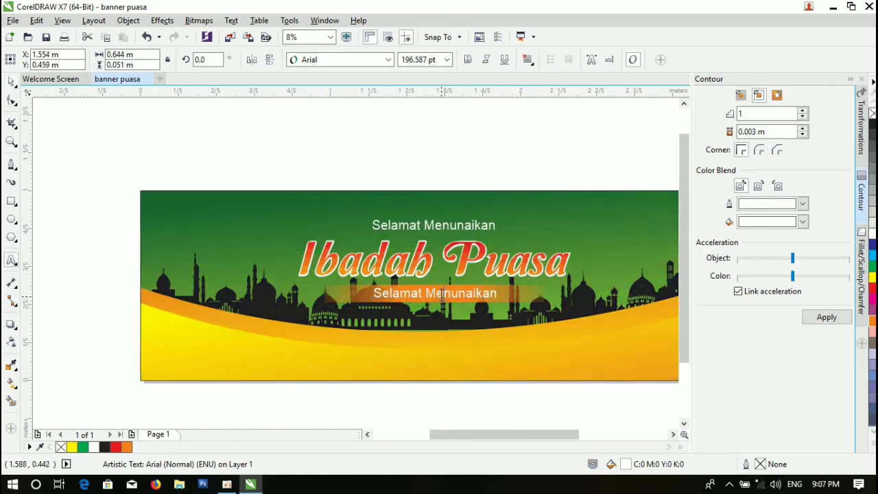
key(ctrl+a)
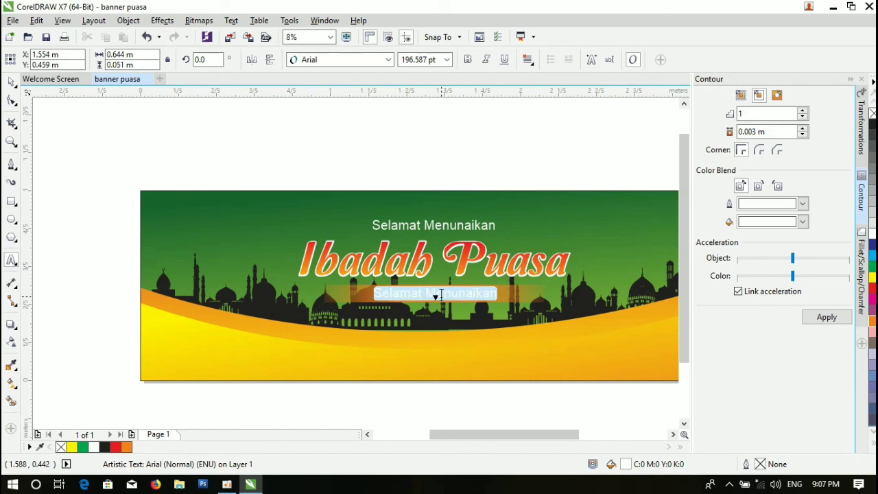
text(1441 H)
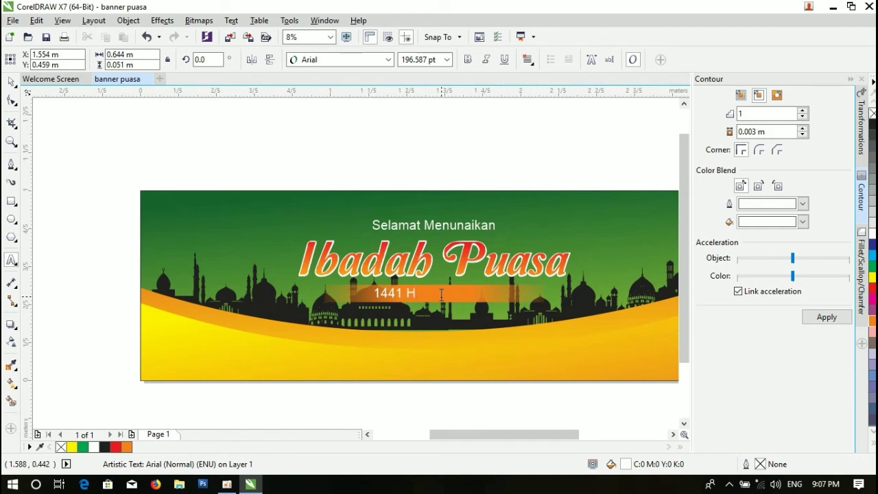
click(394, 293)
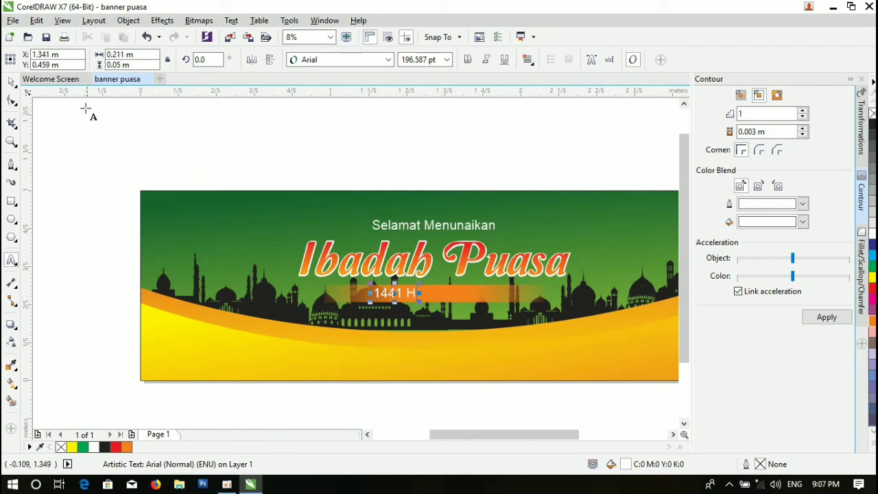
Step: Center the "1441 H" text horizontally on the orange bar
click(13, 82)
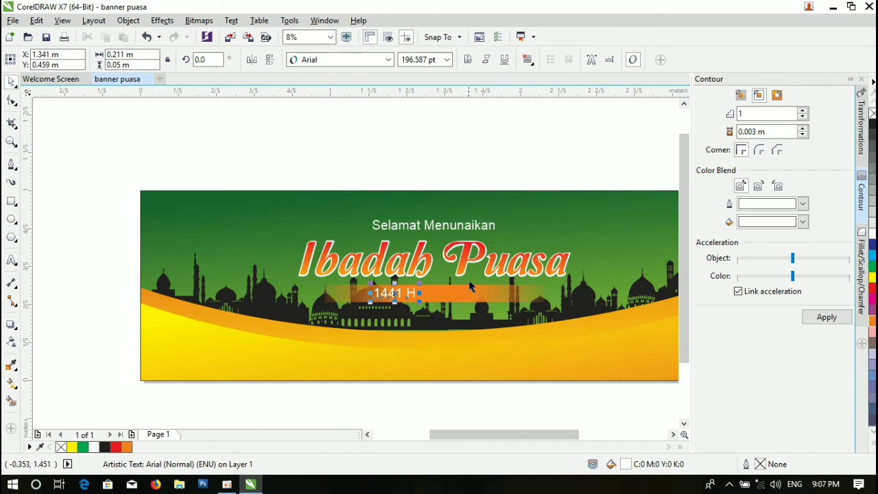
shift+click(464, 301)
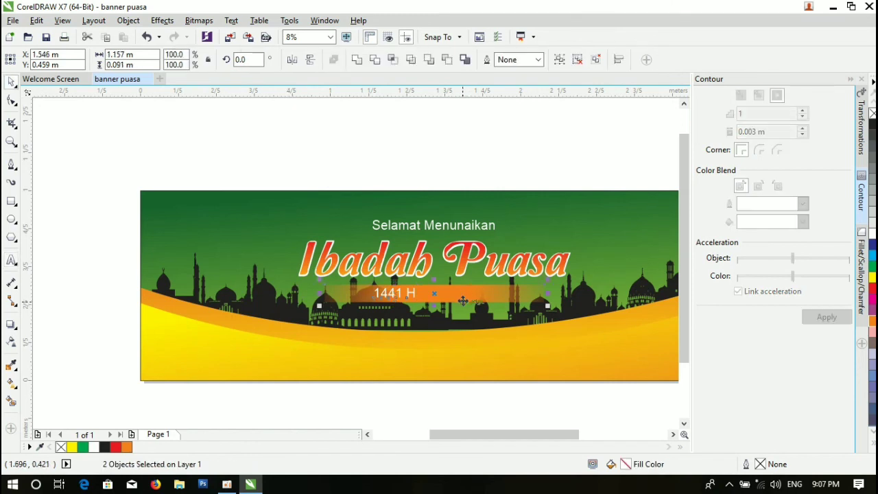
key(c)
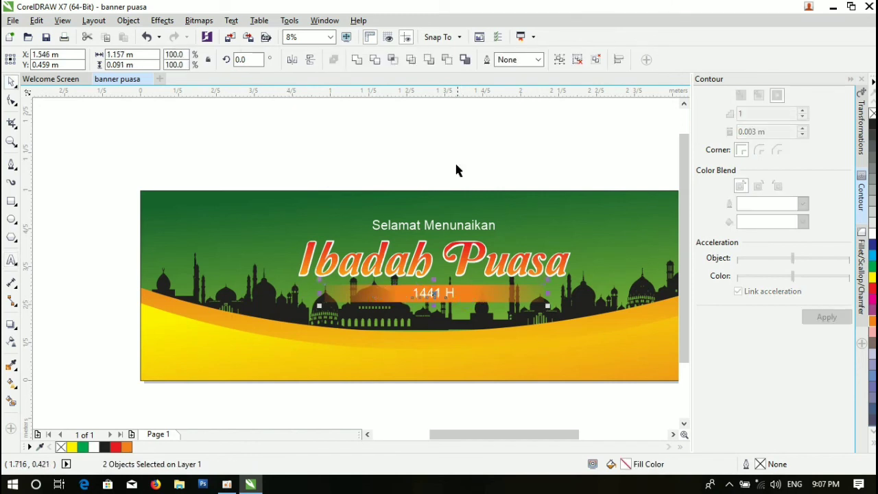
click(442, 145)
scroll(445, 232, down, 2)
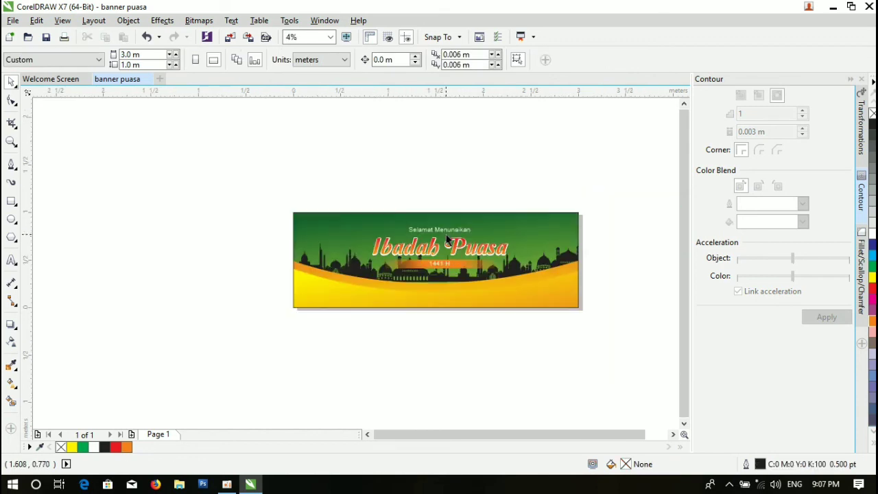